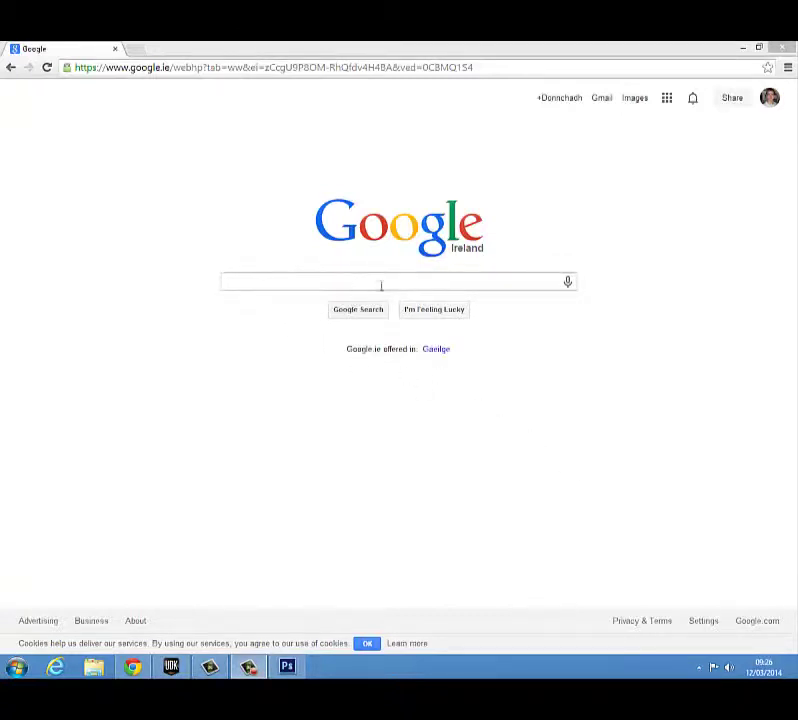
Step: Search Google for 'graffiti' and switch to the image results
click(337, 283)
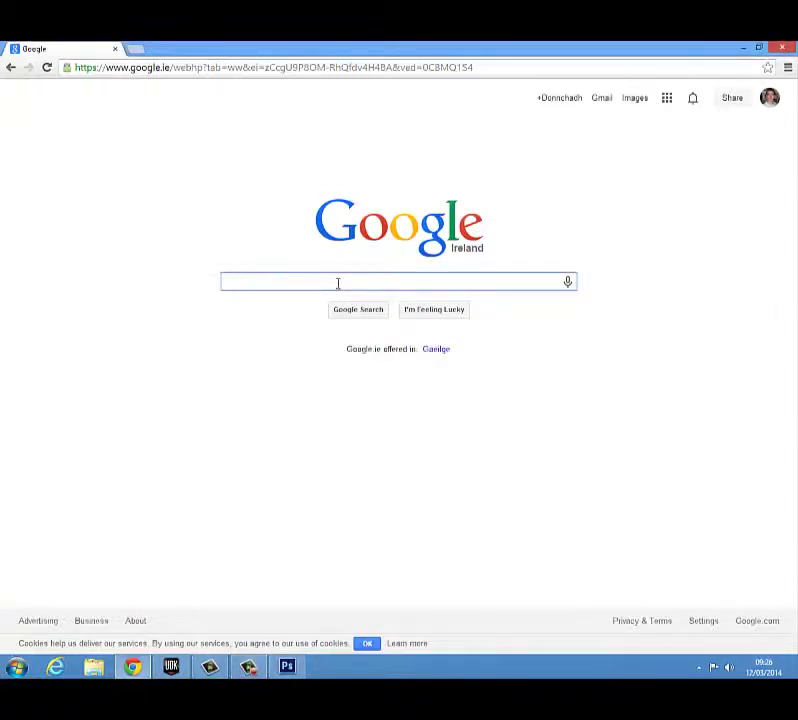
text(graff)
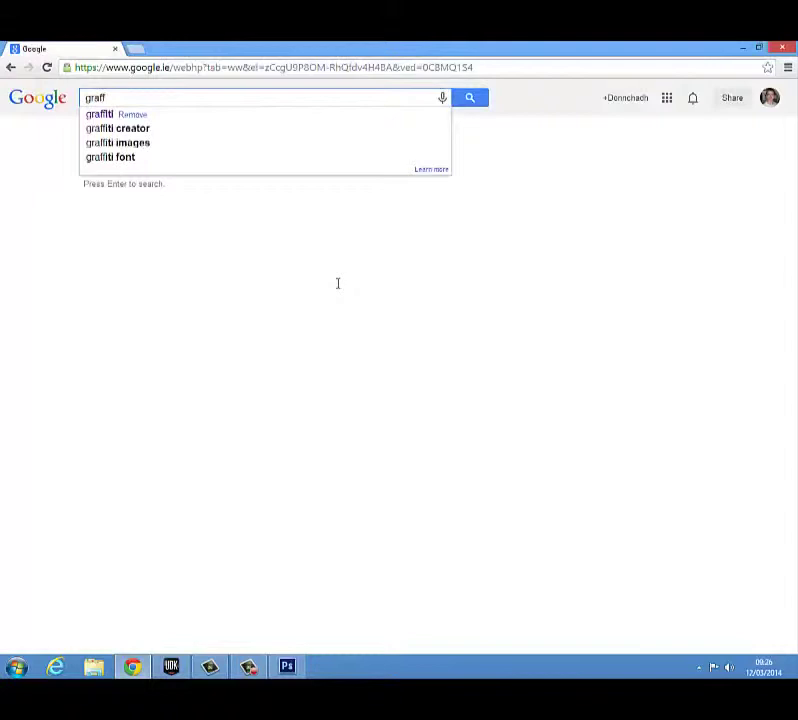
text(iti)
key(Return)
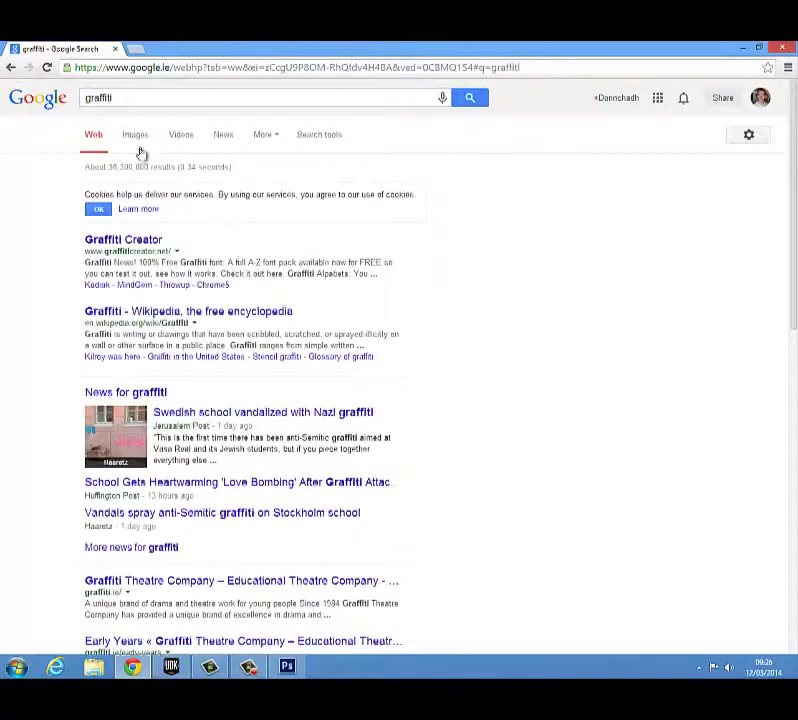
click(142, 140)
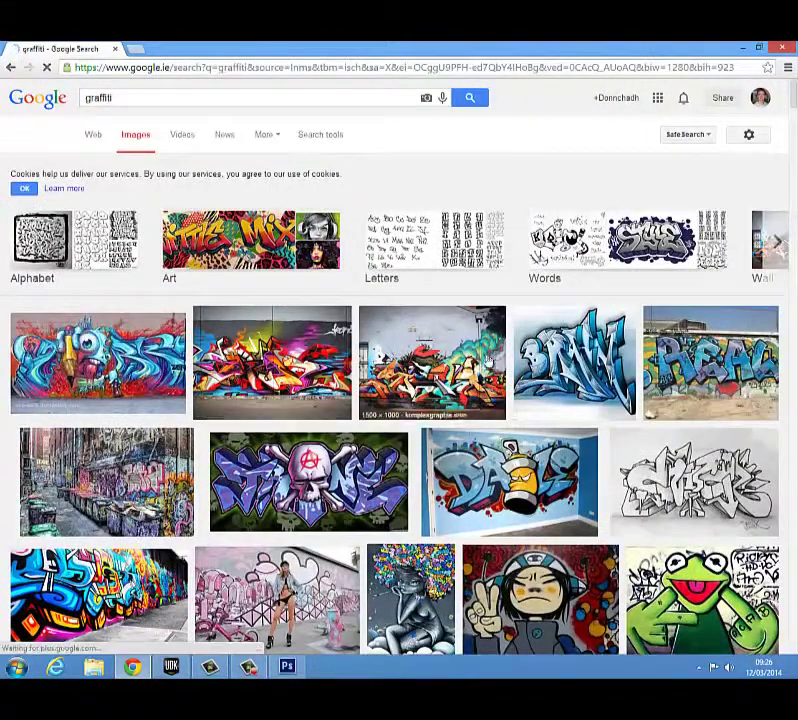
Step: Scroll to the blue Adidas graffiti wallpaper and open it full size on its own page
scroll(472, 477, down, 3)
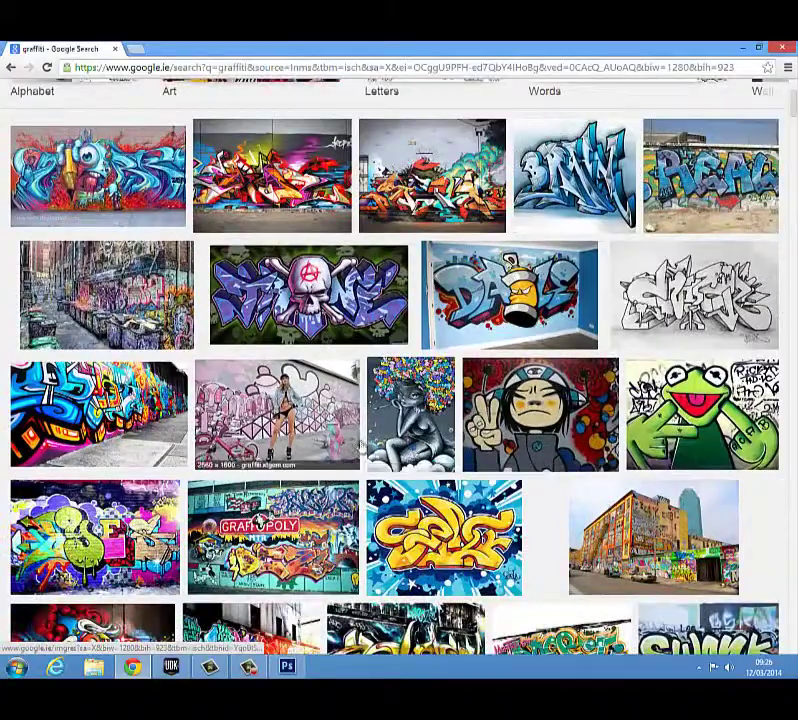
scroll(362, 444, down, 8)
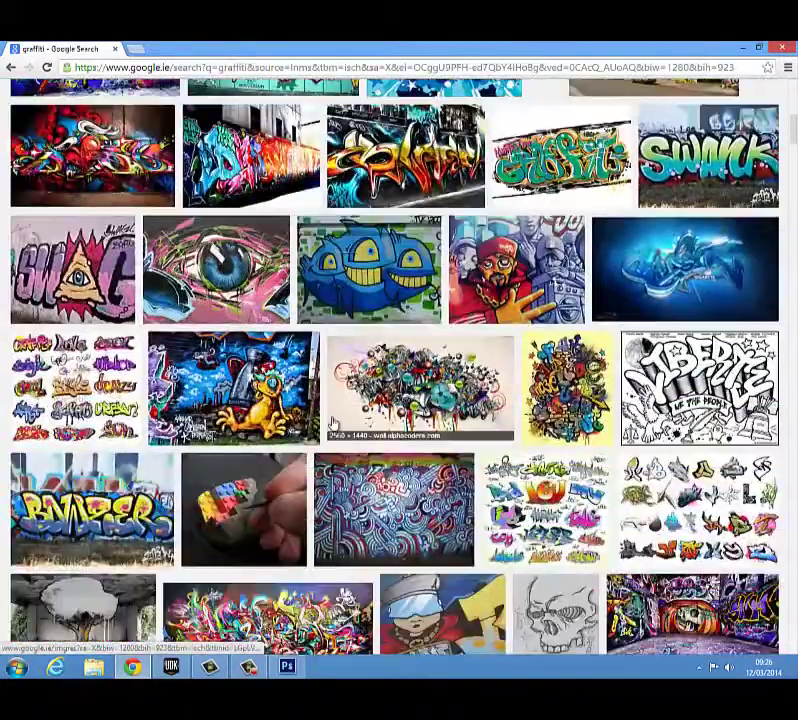
scroll(333, 424, down, 5)
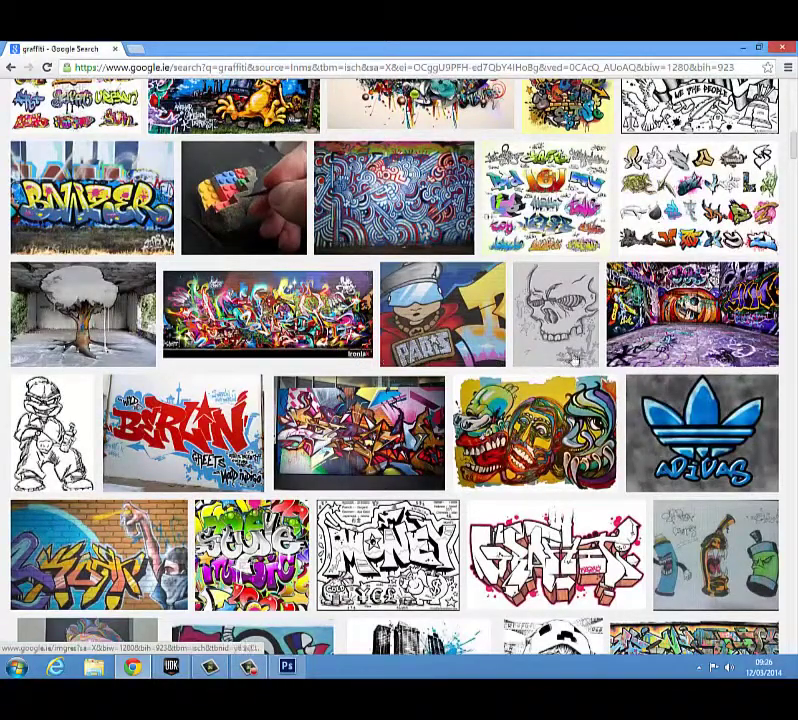
click(700, 432)
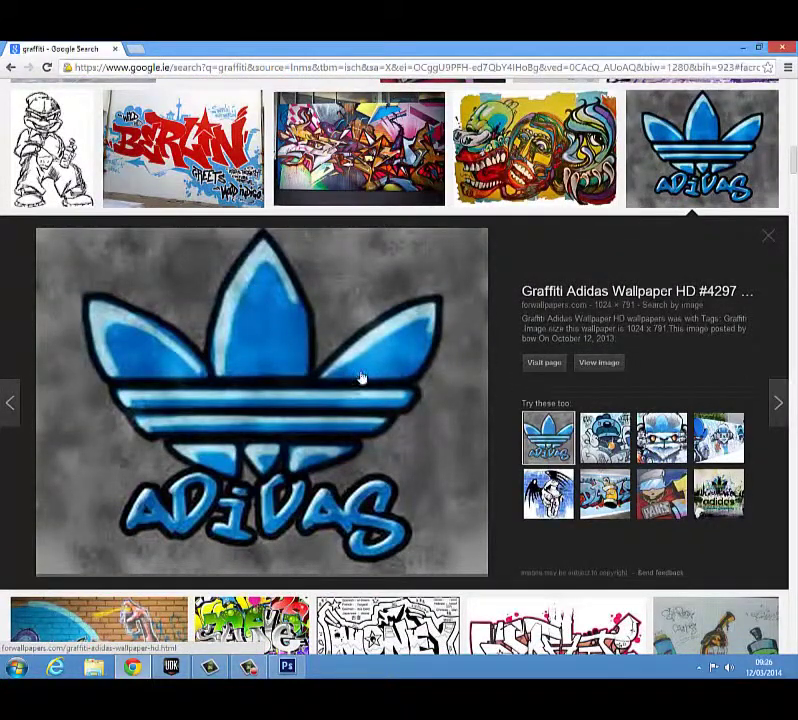
click(604, 367)
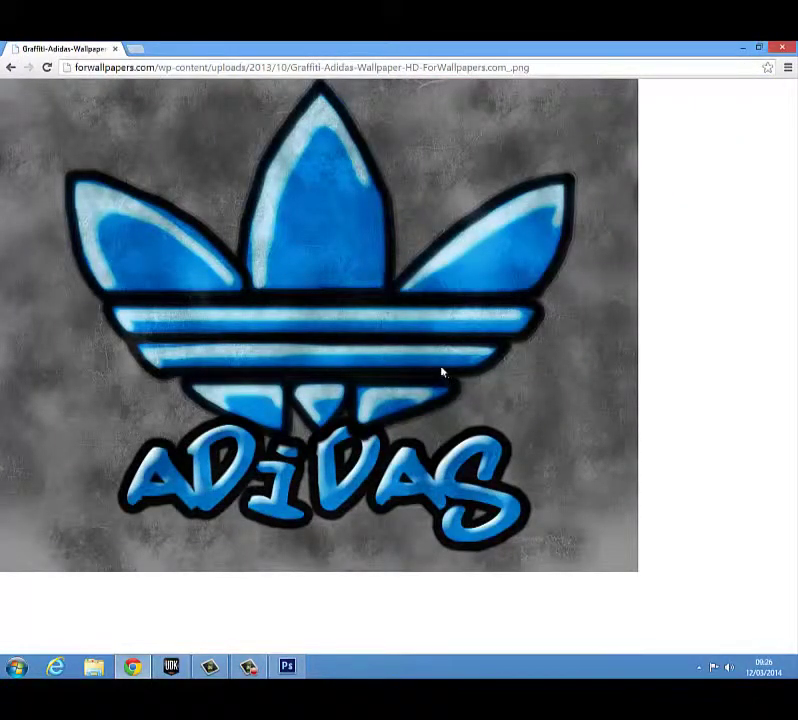
Step: Save the Adidas graffiti image into the Pictures library as Decal_Test.png
right_click(381, 321)
click(399, 325)
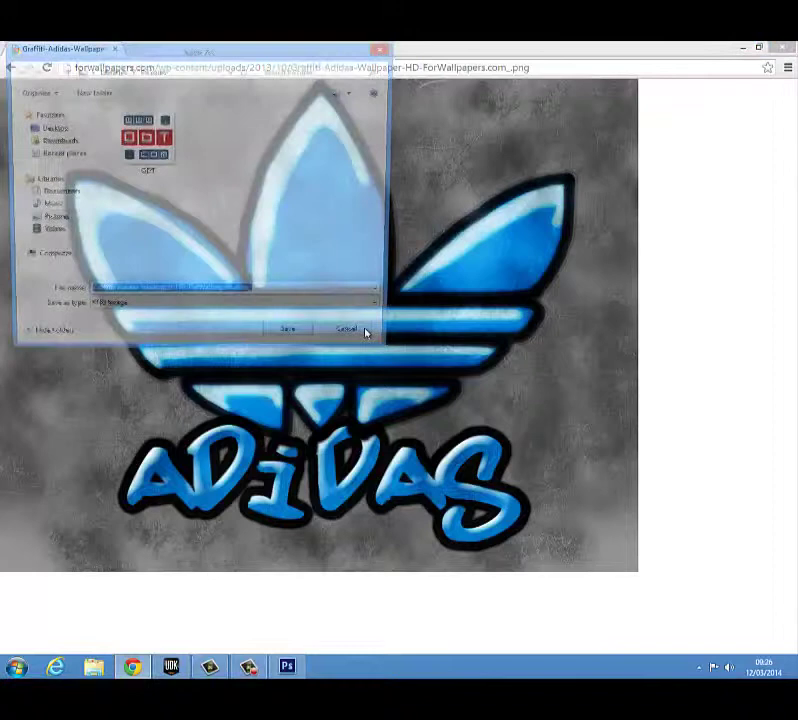
click(50, 220)
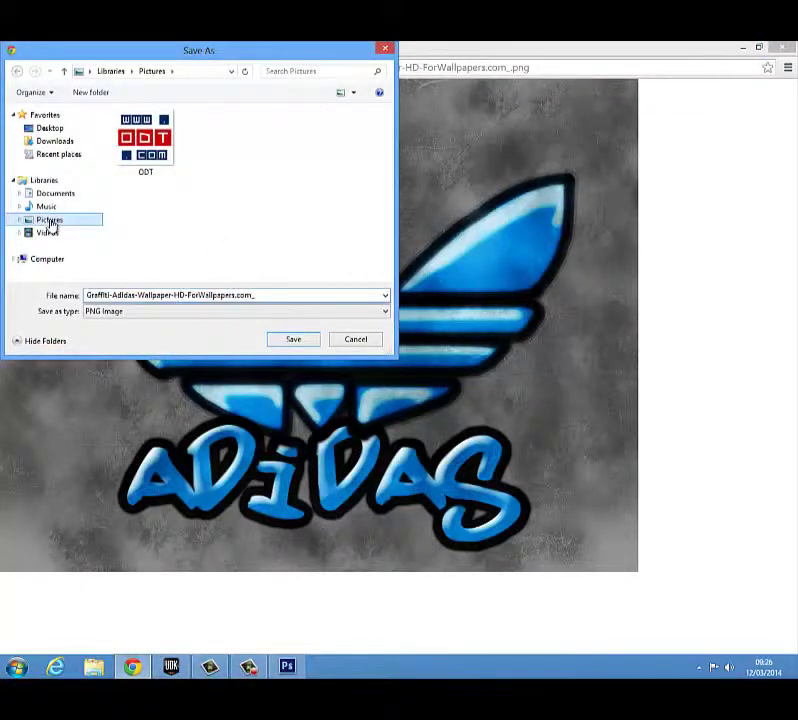
click(277, 295)
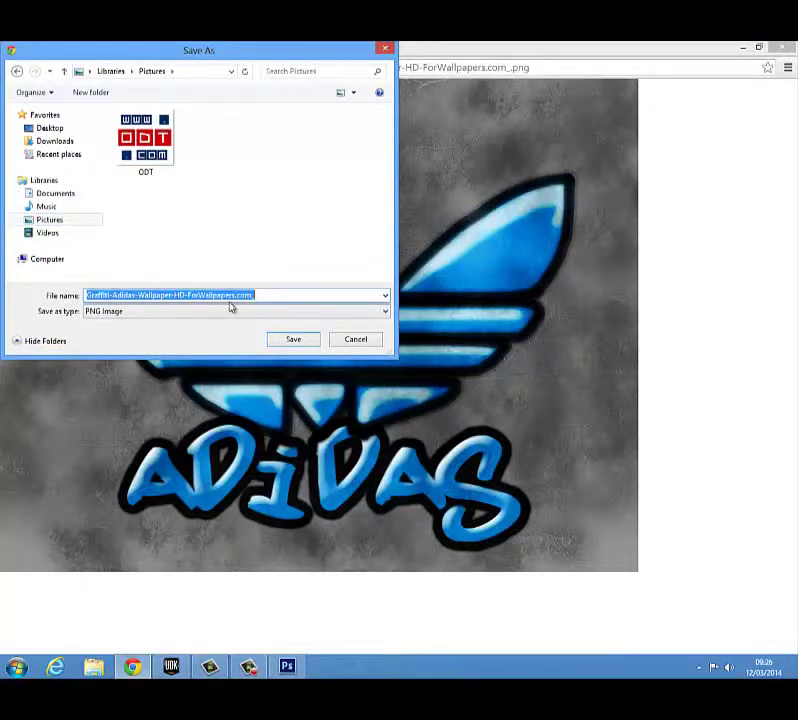
text(Dr)
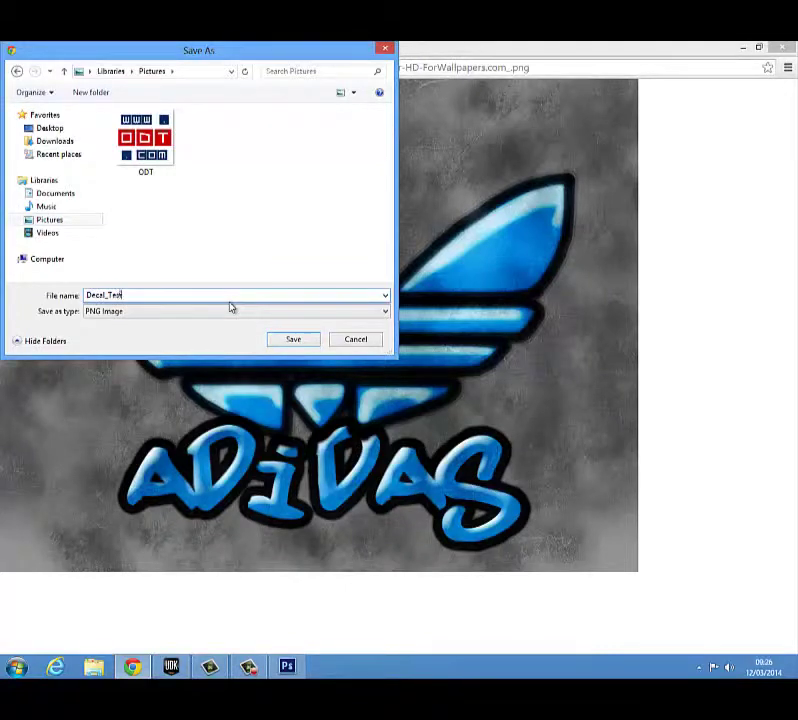
click(298, 342)
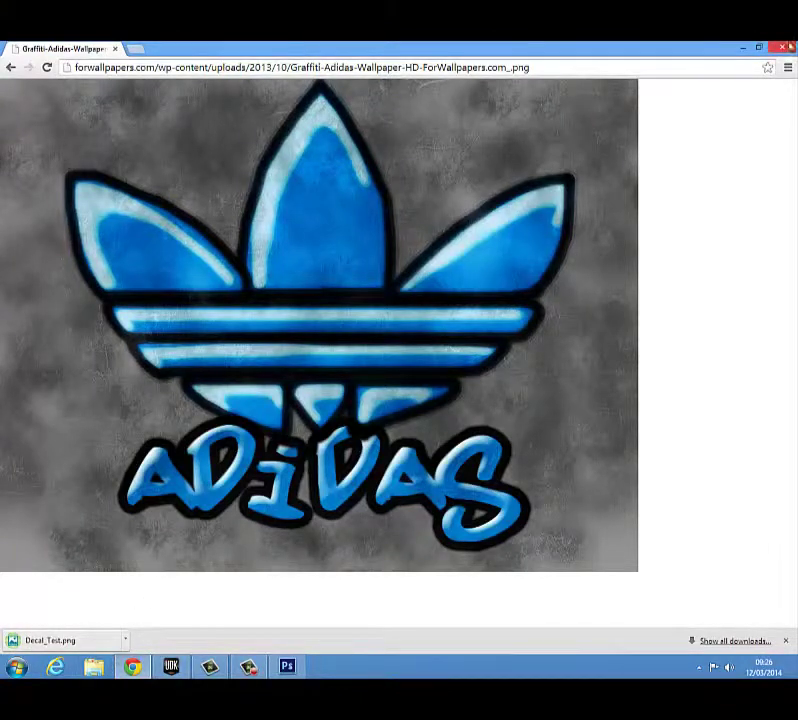
Step: Close Chrome and return to Photoshop to start a new document
click(789, 46)
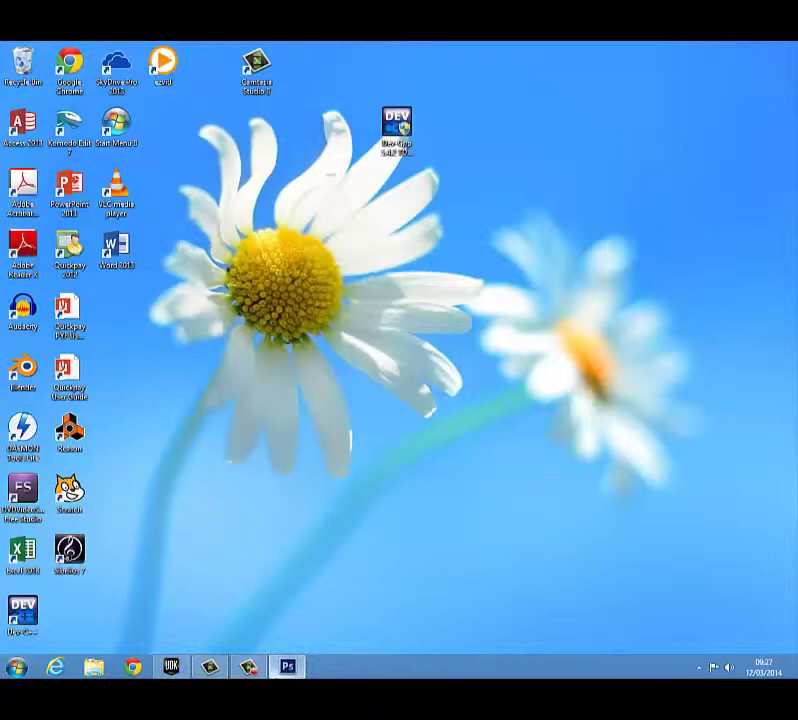
click(287, 666)
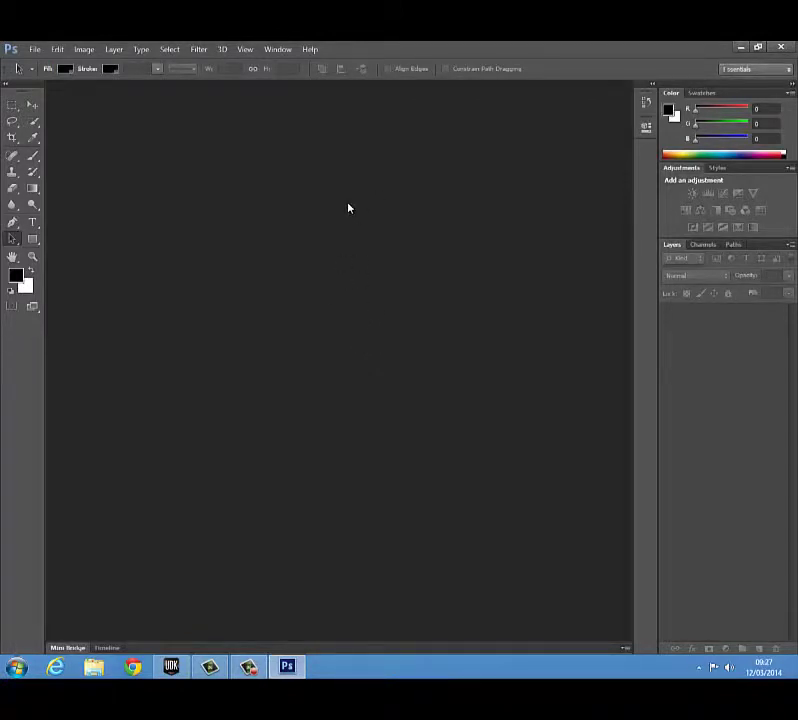
click(35, 50)
click(44, 63)
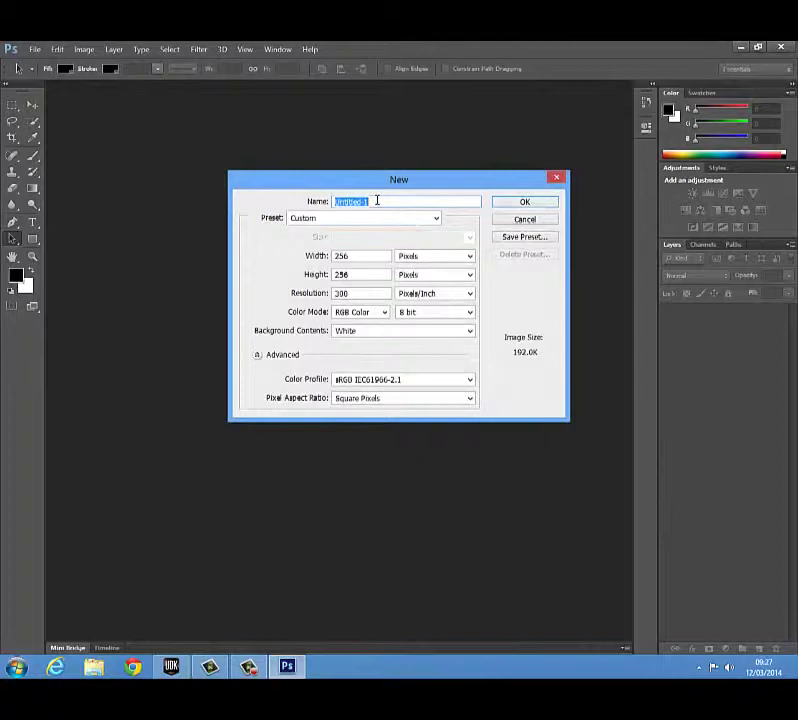
Step: Create a document named Decal_Test, 256 × 256 pixels at 300 pixels/inch
text(DEva)
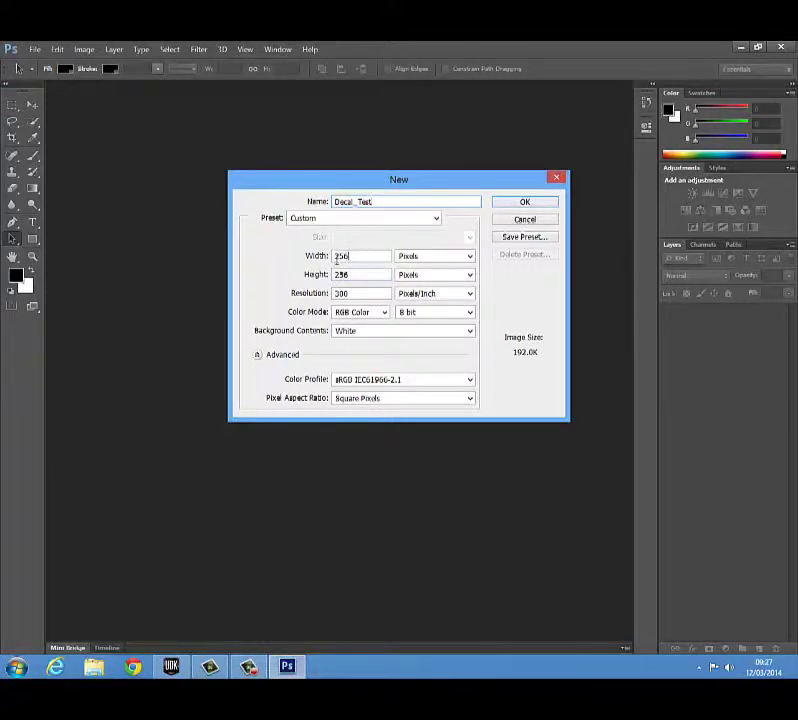
double_click(340, 257)
click(348, 274)
drag(348, 256, 329, 256)
key(Tab)
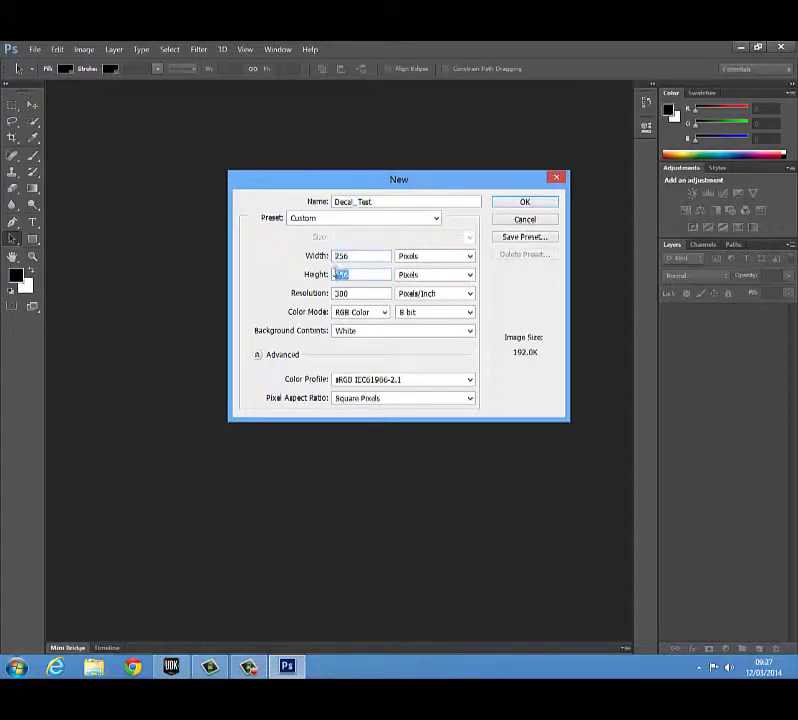
click(352, 293)
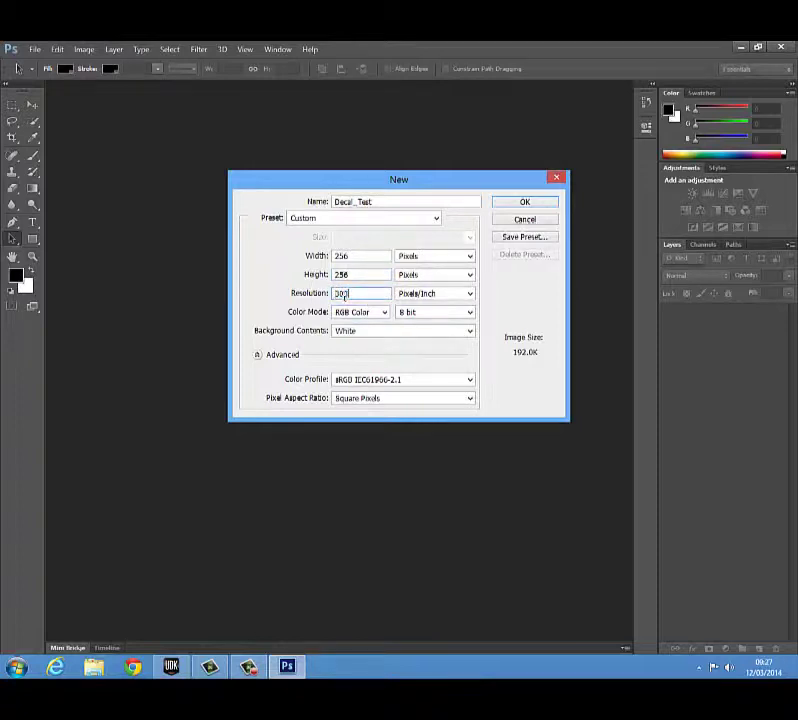
double_click(344, 293)
click(508, 205)
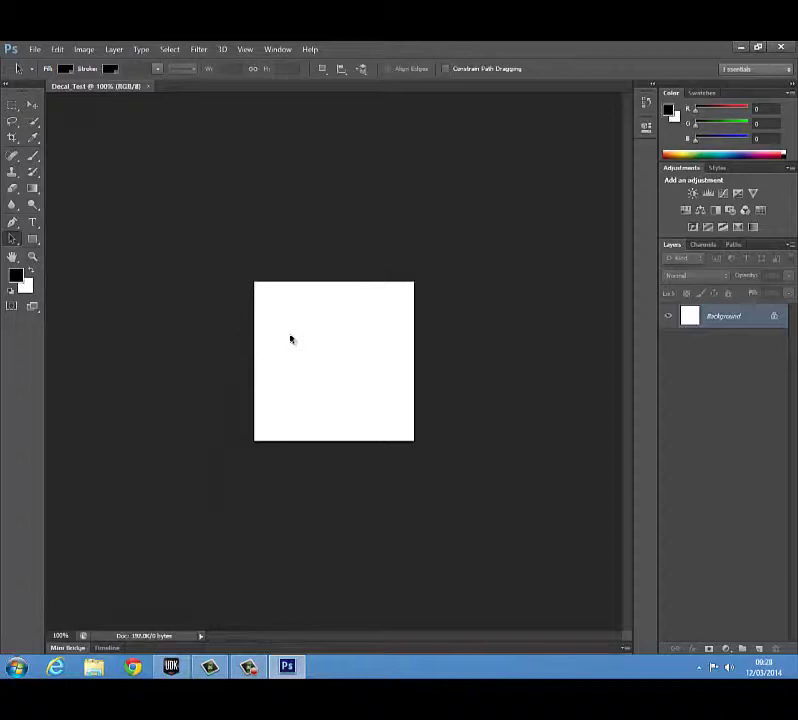
Step: Place the saved Decal_Test image into the document as a new layer
drag(268, 287, 394, 428)
click(34, 51)
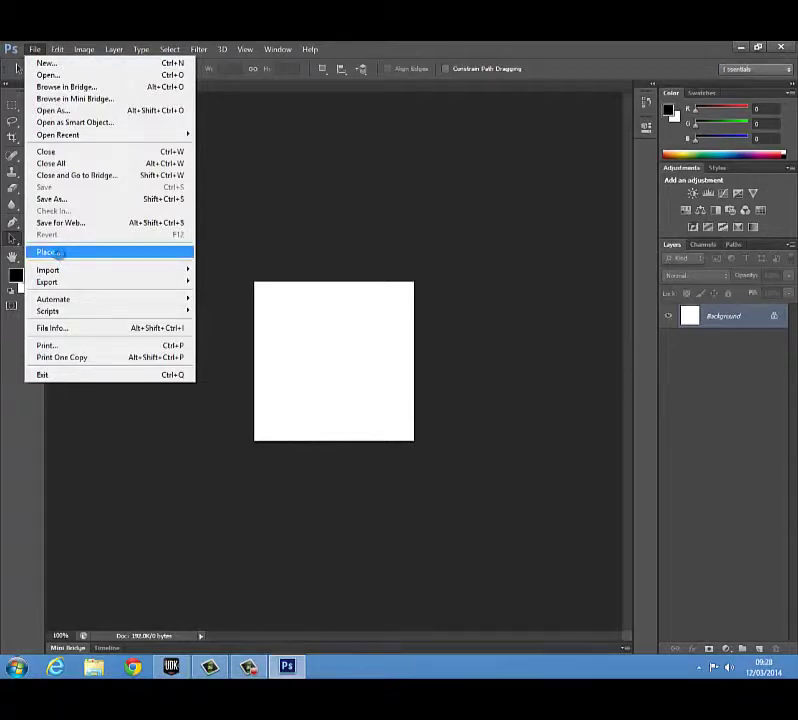
click(58, 253)
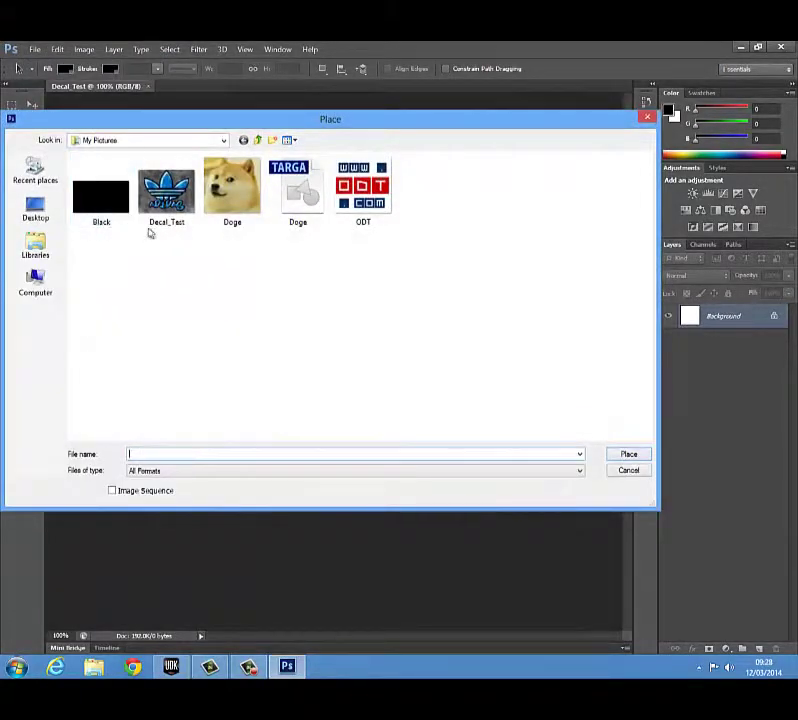
click(176, 221)
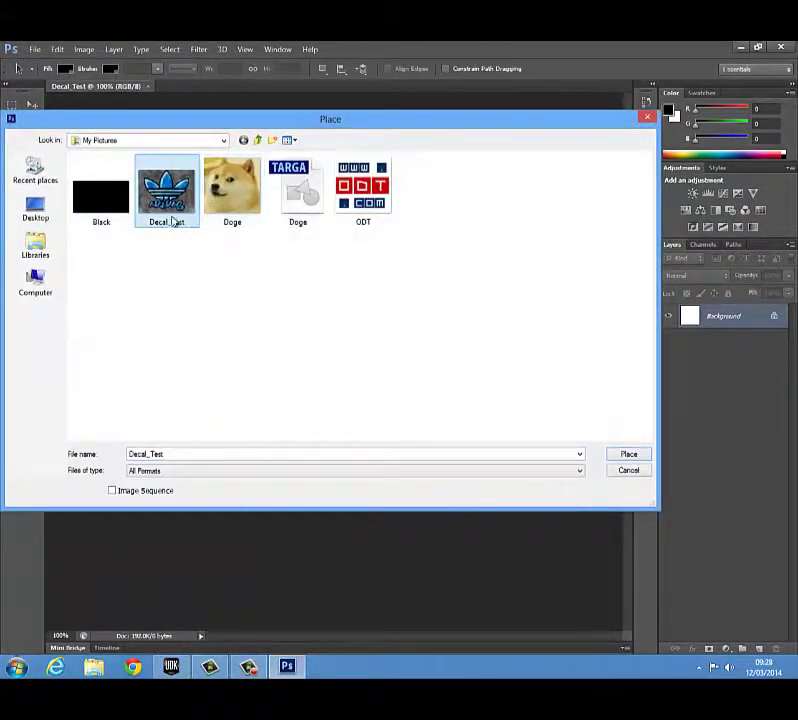
click(628, 456)
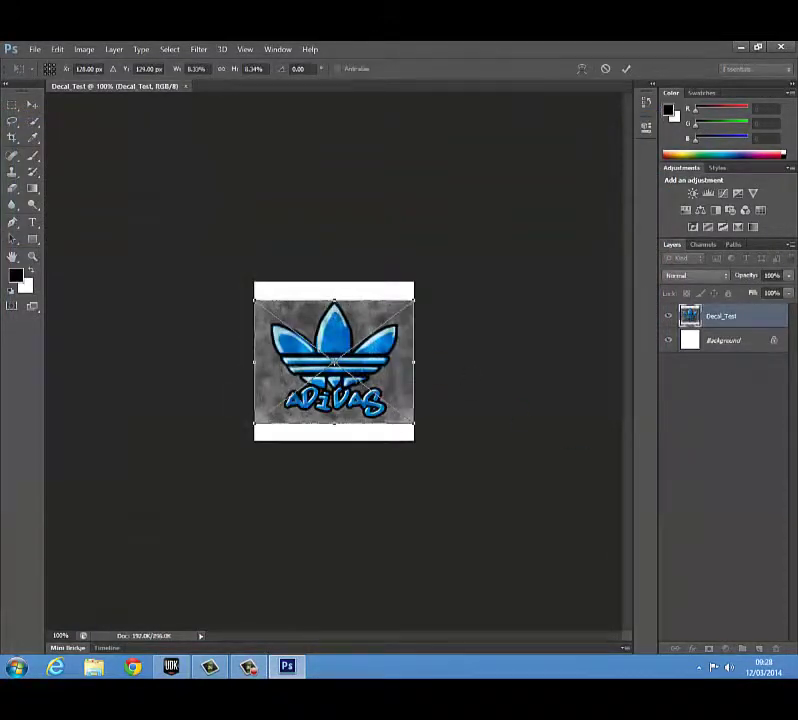
Step: Stretch the decal vertically to fill the 256 × 256 canvas and commit the transform
drag(334, 299, 334, 282)
drag(334, 425, 334, 440)
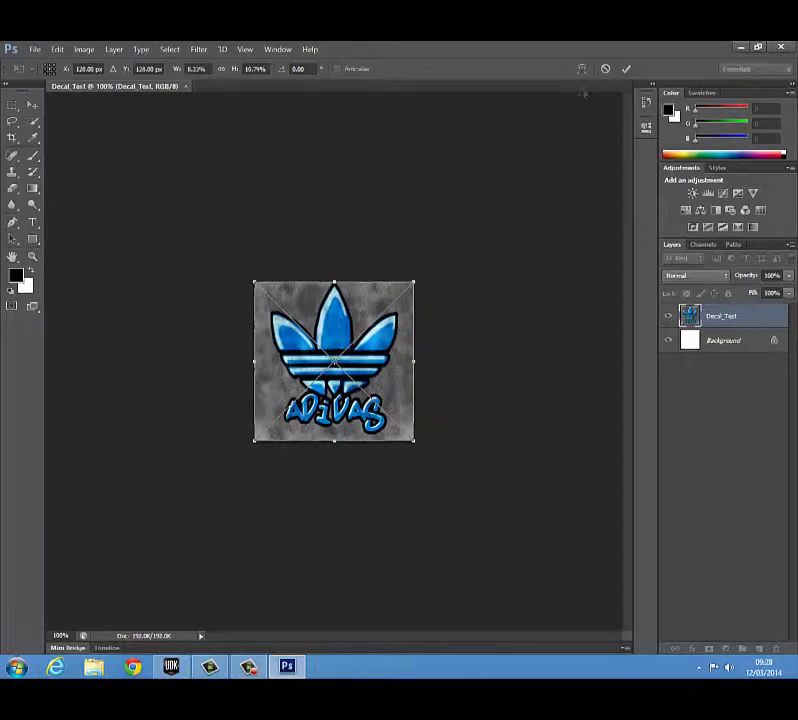
click(626, 69)
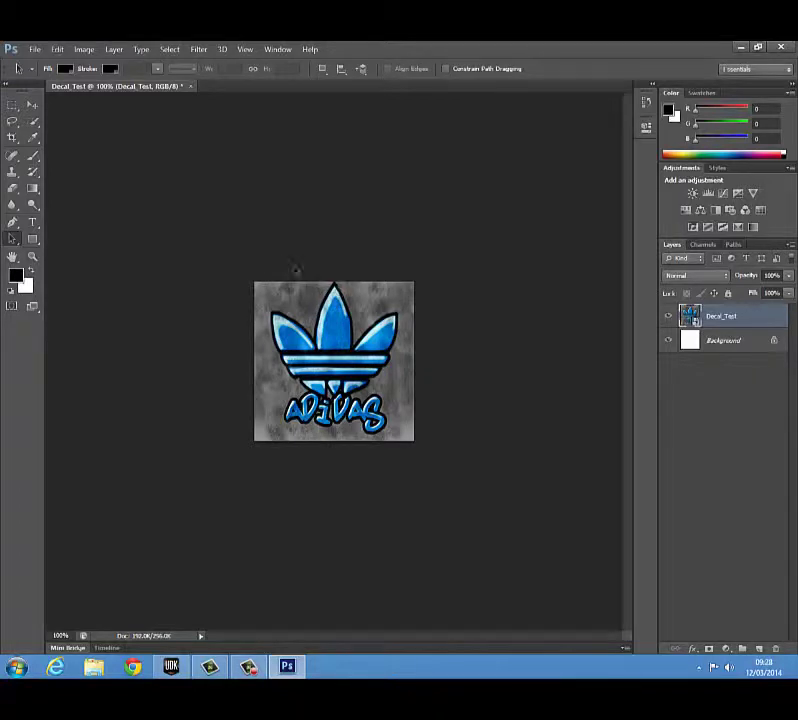
Step: Save the decal as a 24-bit Targa named Decal_Test, then quit Photoshop without saving changes
click(36, 50)
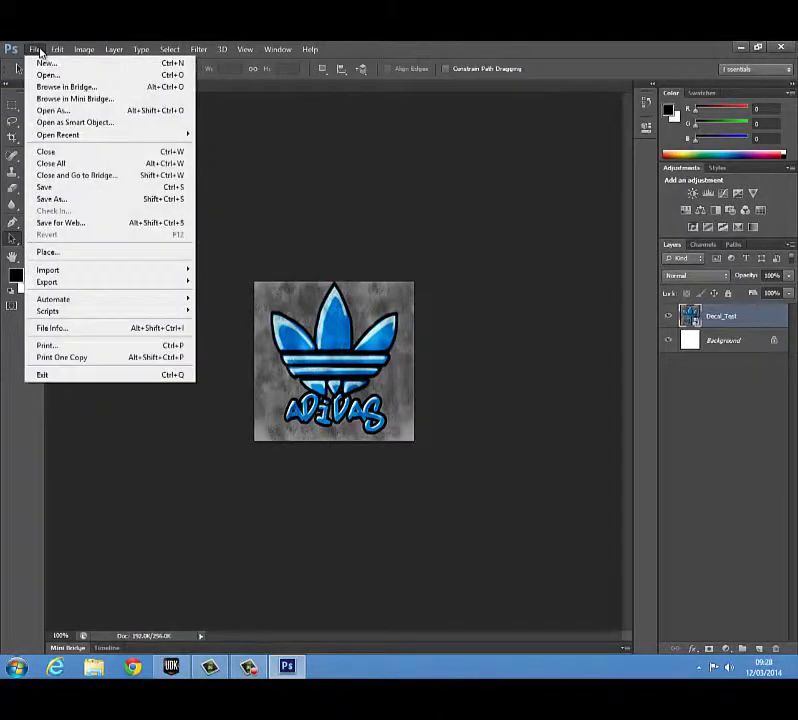
click(73, 199)
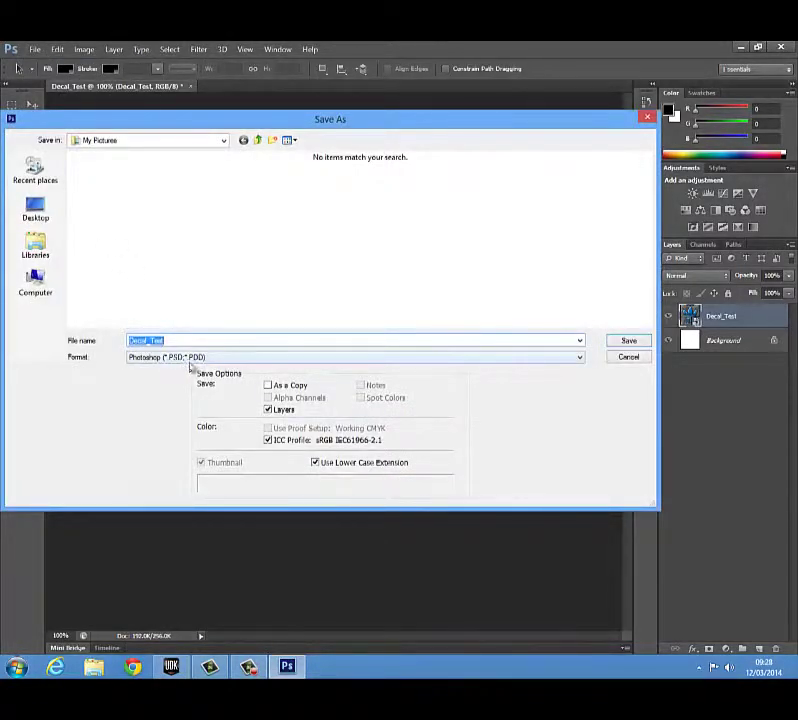
click(579, 358)
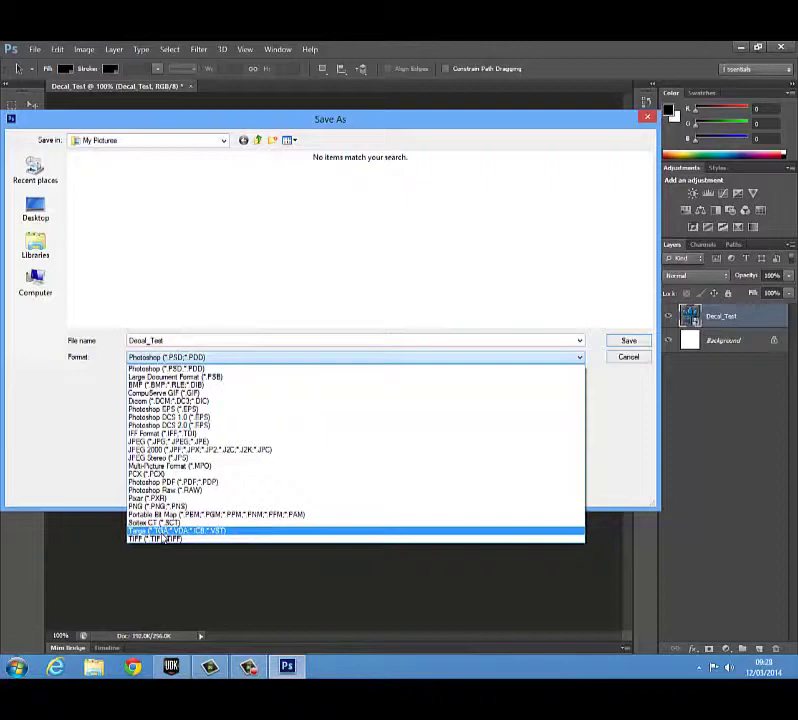
click(161, 532)
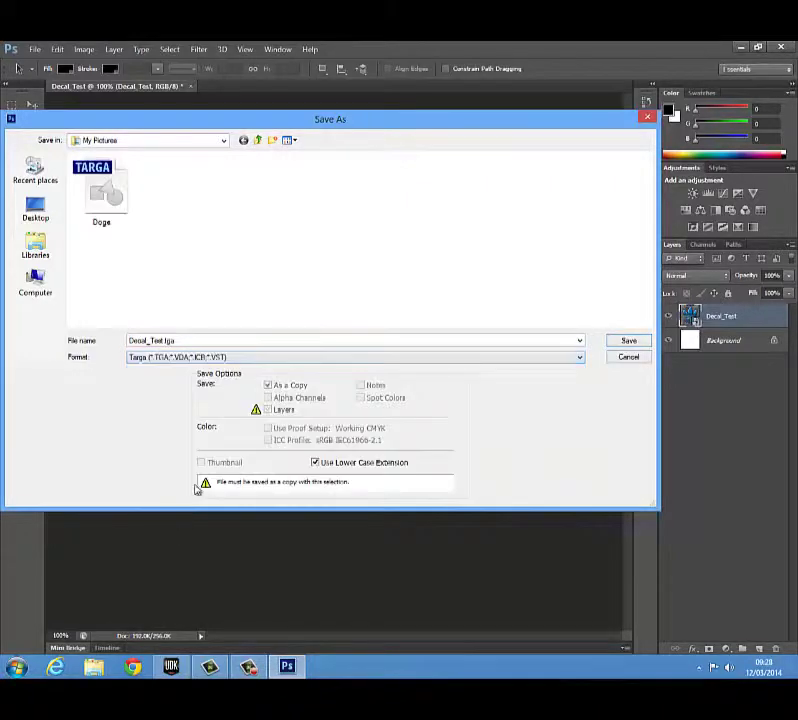
click(627, 341)
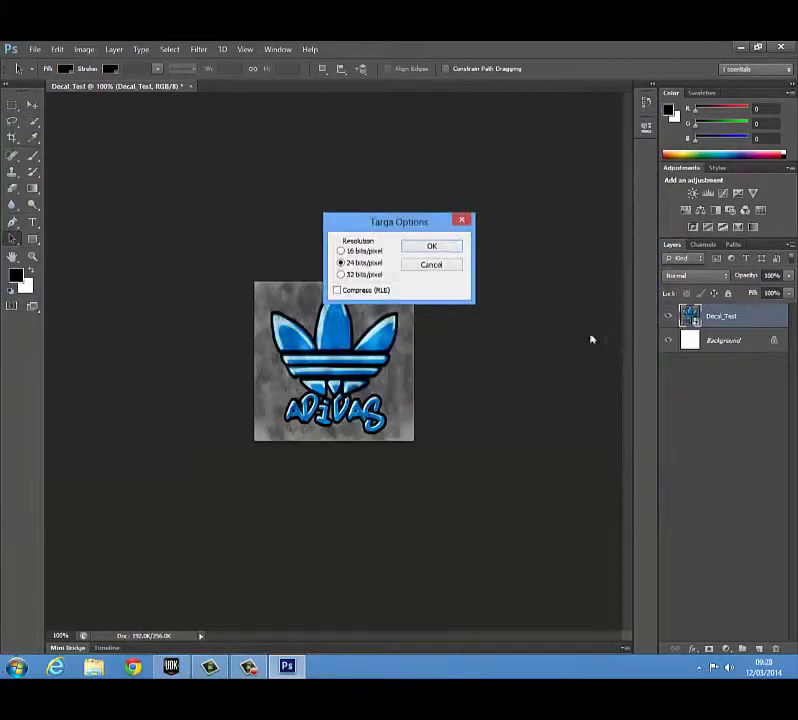
click(344, 279)
click(428, 248)
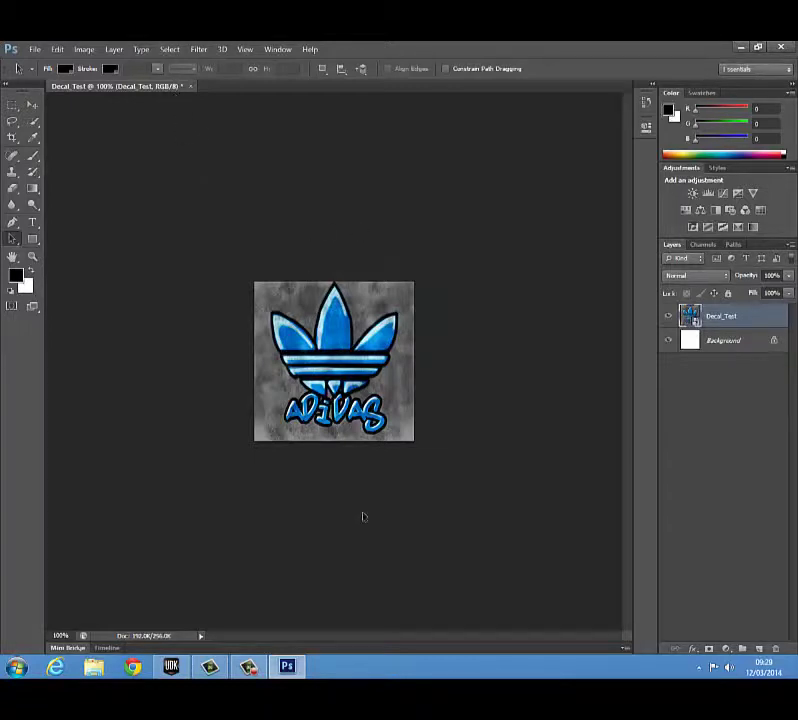
click(781, 48)
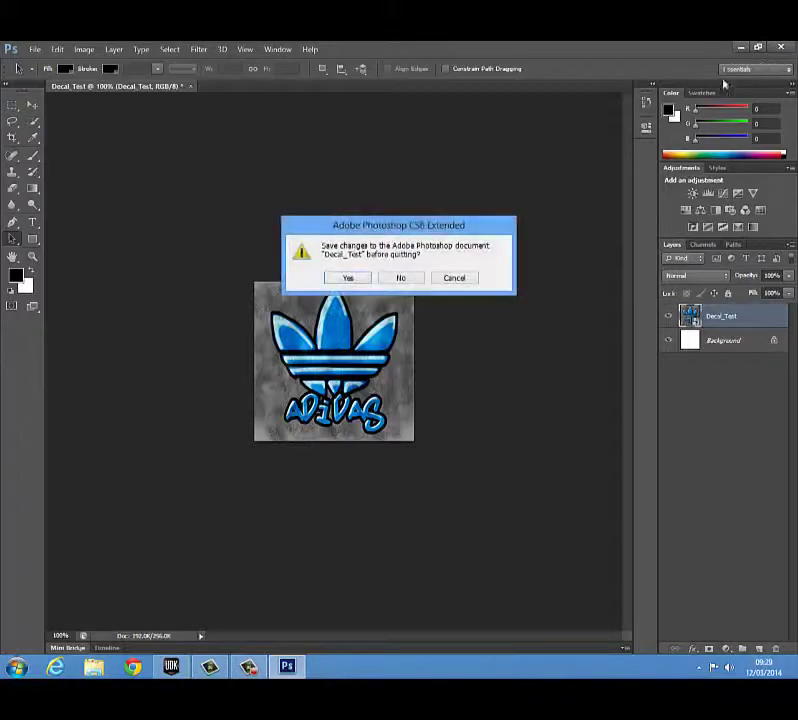
click(400, 278)
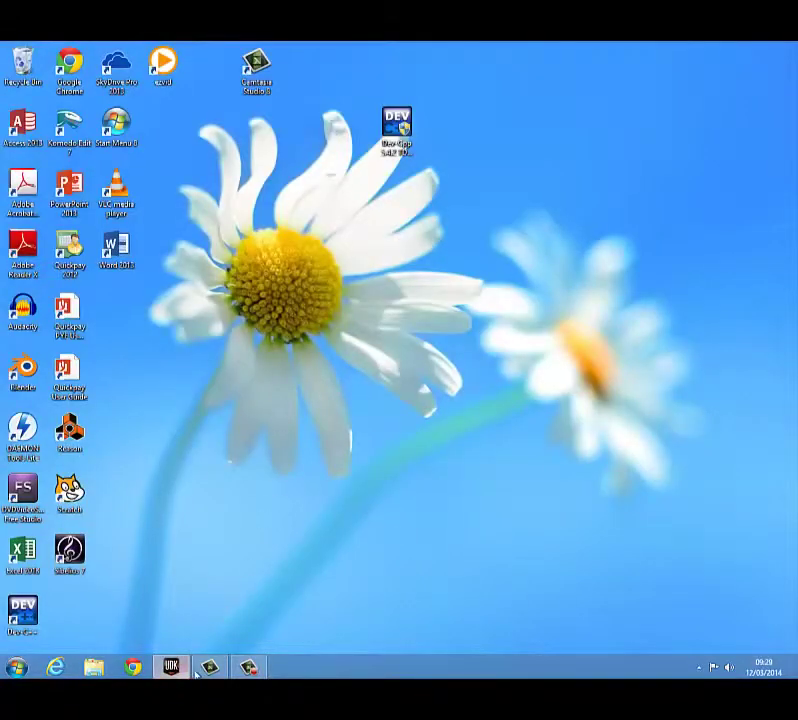
Step: Bring UDK forward and fly the viewport camera to the courtyard's stone doorway wall
click(172, 667)
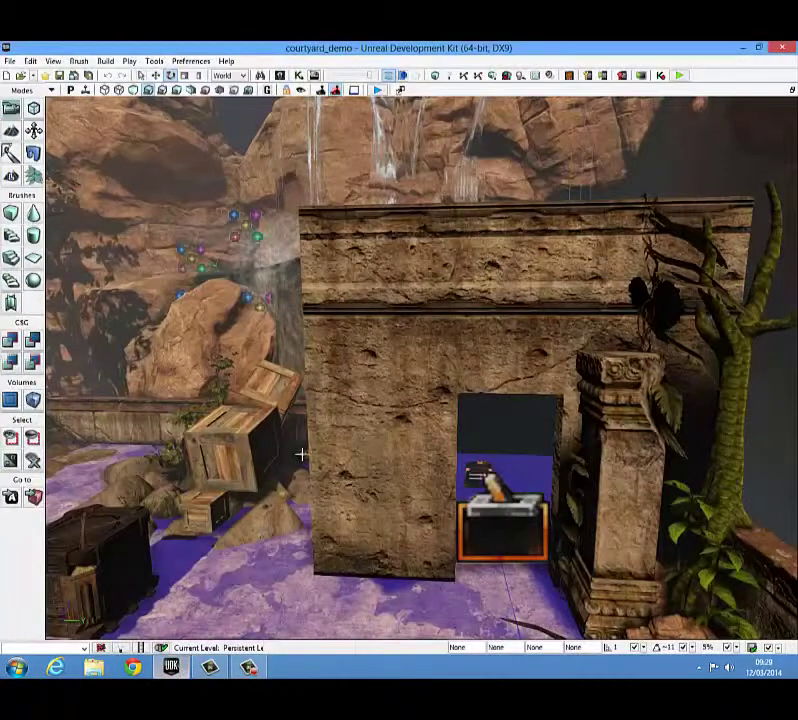
mouse_move(301, 455)
right_down()
mouse_move(232, 470)
mouse_move(300, 452)
right_up()
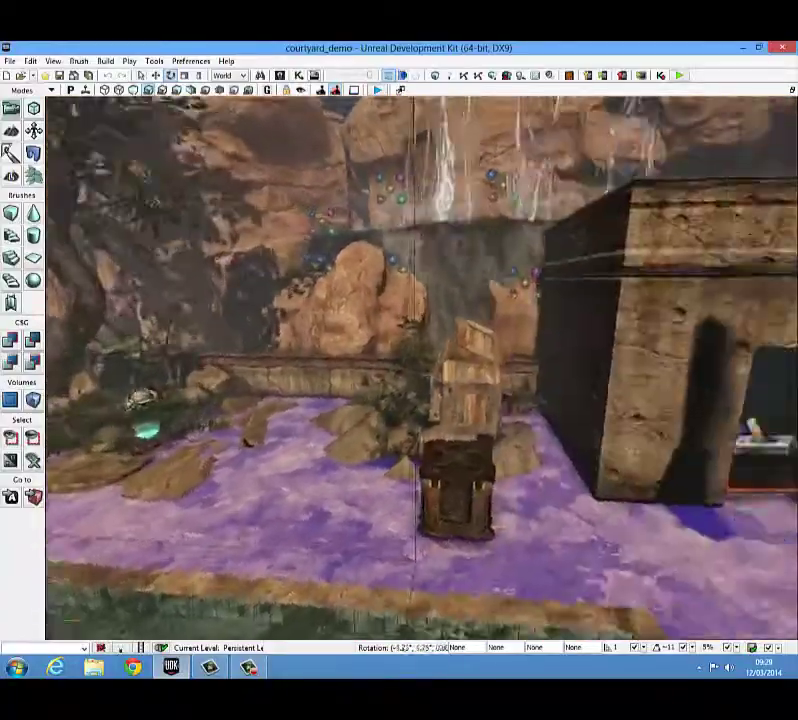
drag(300, 452, 340, 404)
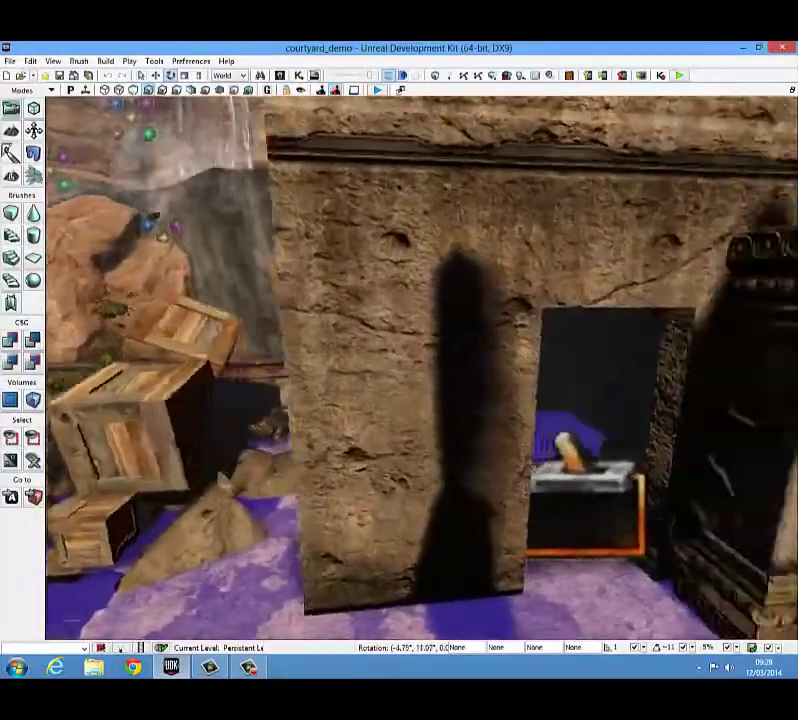
mouse_move(418, 408)
mouse_down()
mouse_move(420, 450)
mouse_move(418, 408)
mouse_up()
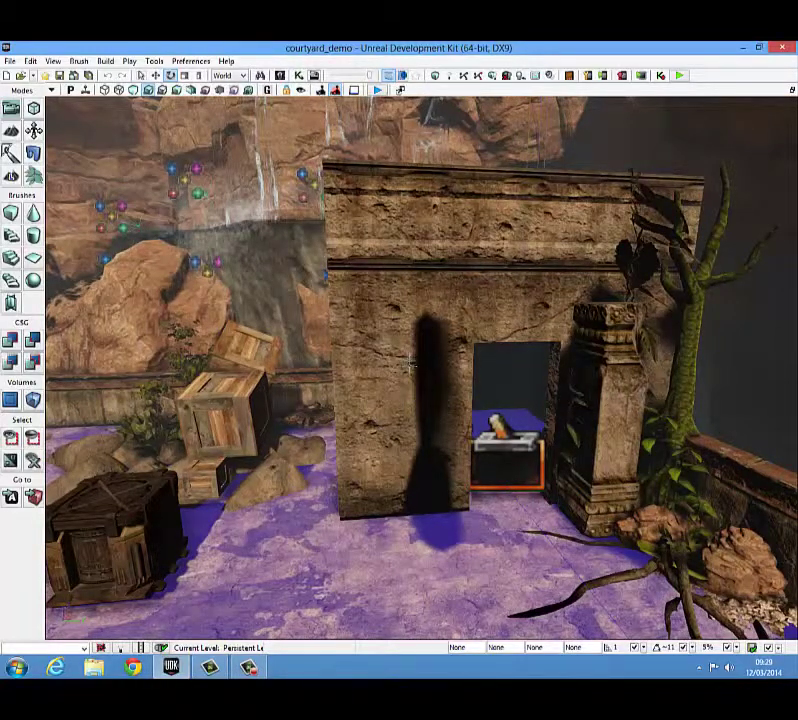
Step: From the Content Browser, choose the Decal_Test Targa in Pictures for import
click(281, 76)
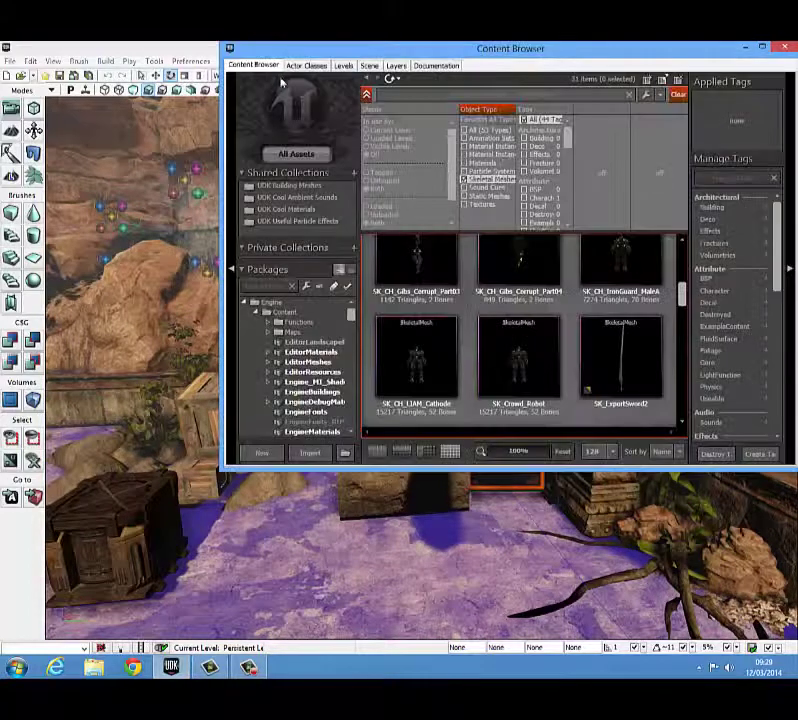
click(313, 455)
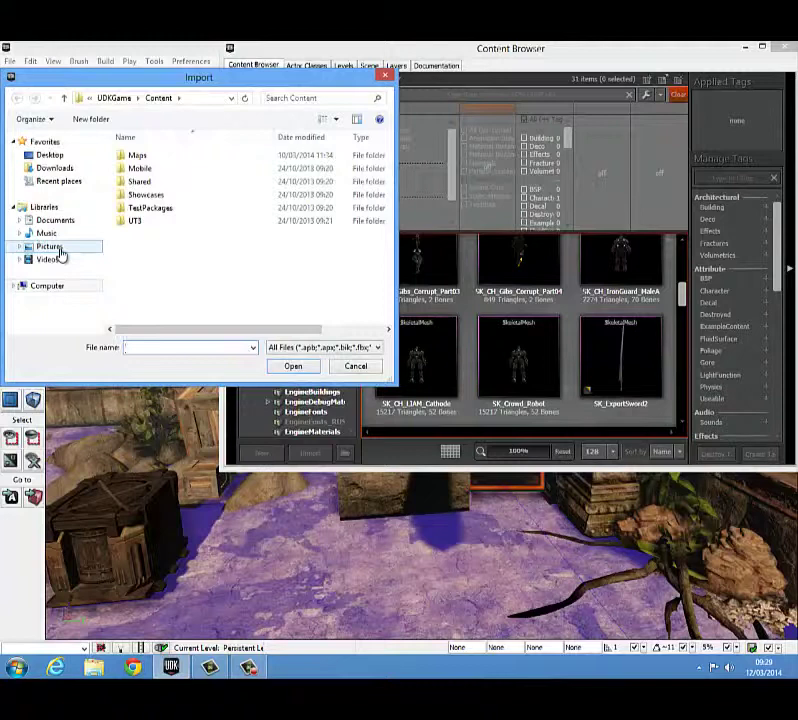
click(59, 251)
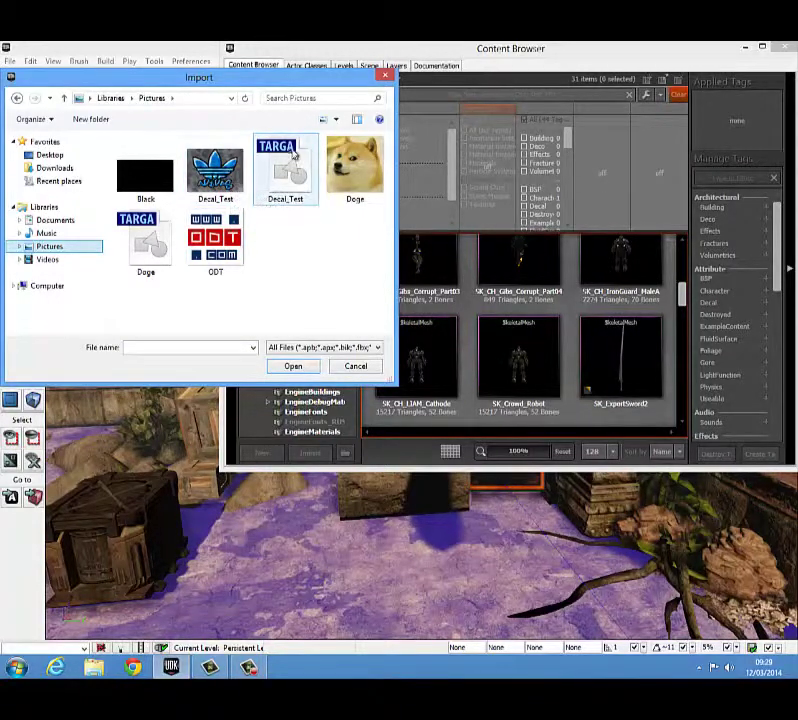
click(288, 158)
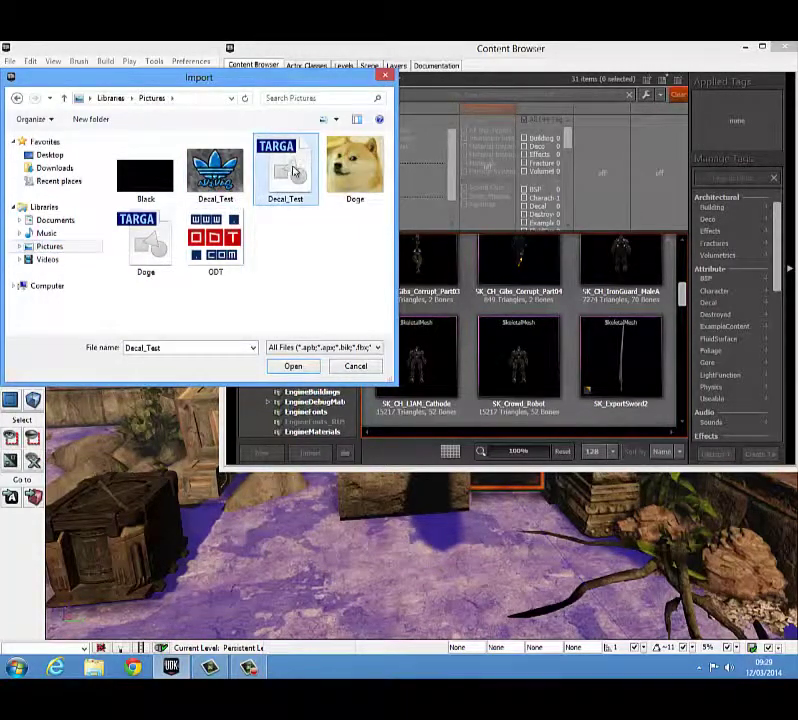
click(311, 369)
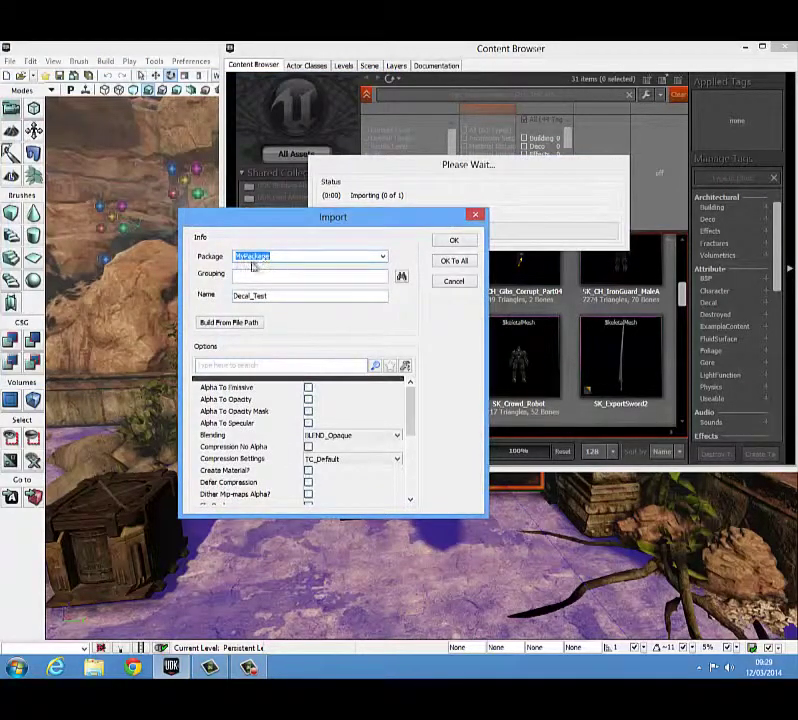
Step: Import the texture as Decal_Test into Donnchadhs_Package, grouping Textures
click(382, 257)
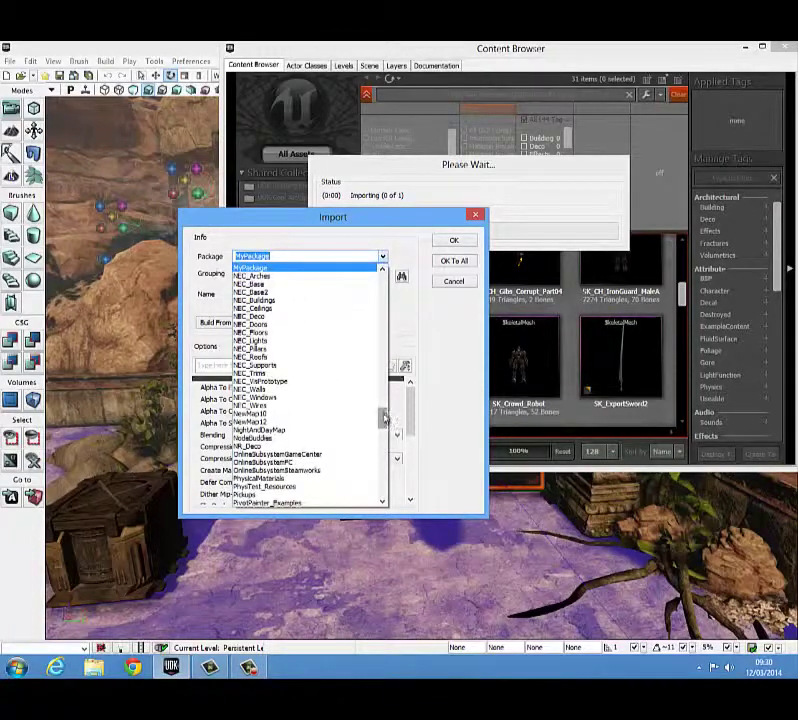
drag(388, 413, 383, 326)
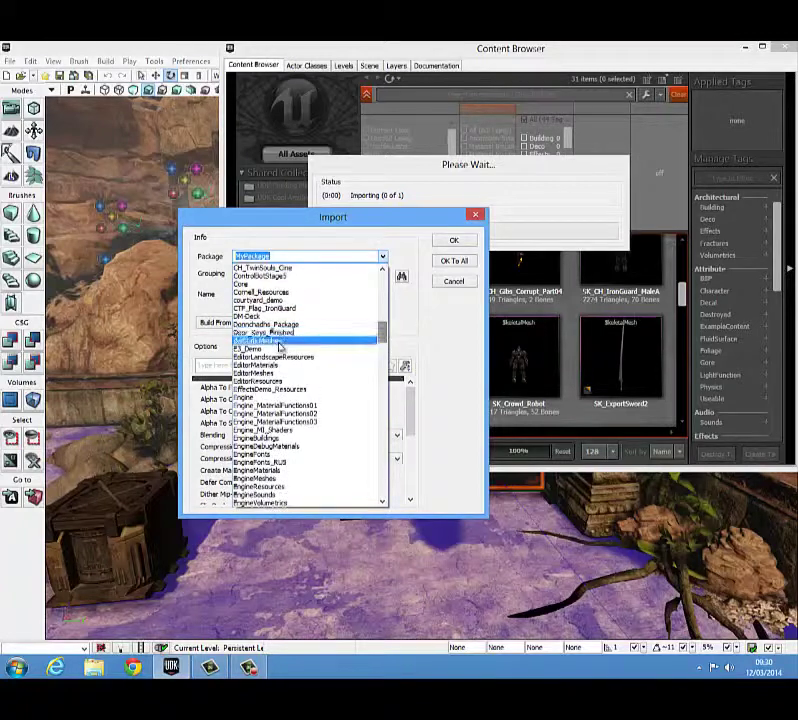
click(286, 326)
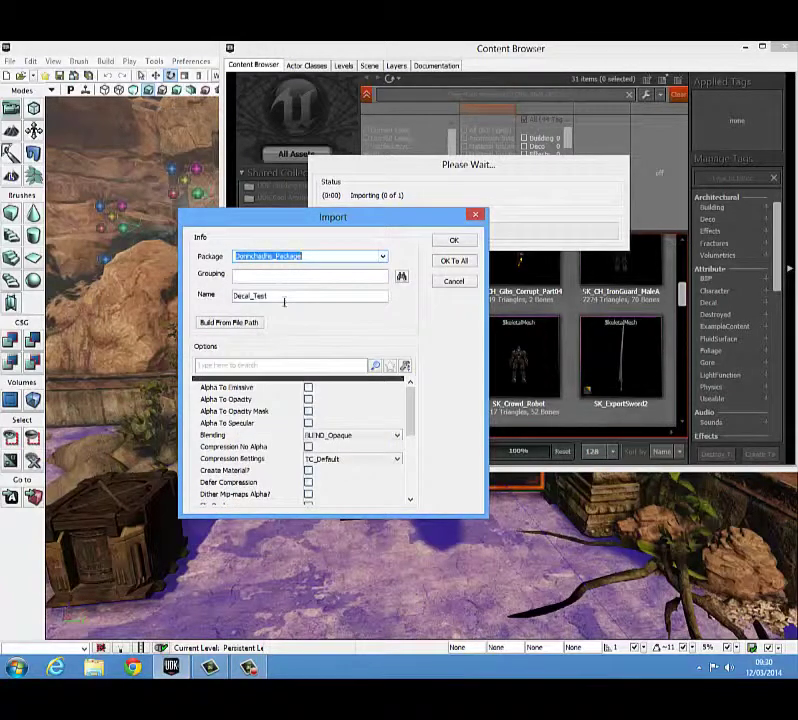
click(401, 276)
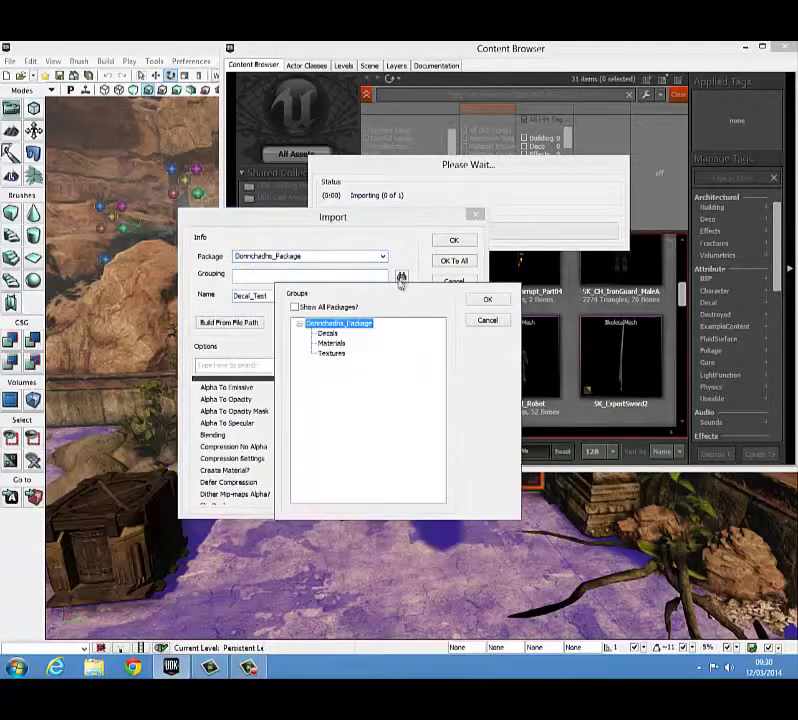
click(335, 356)
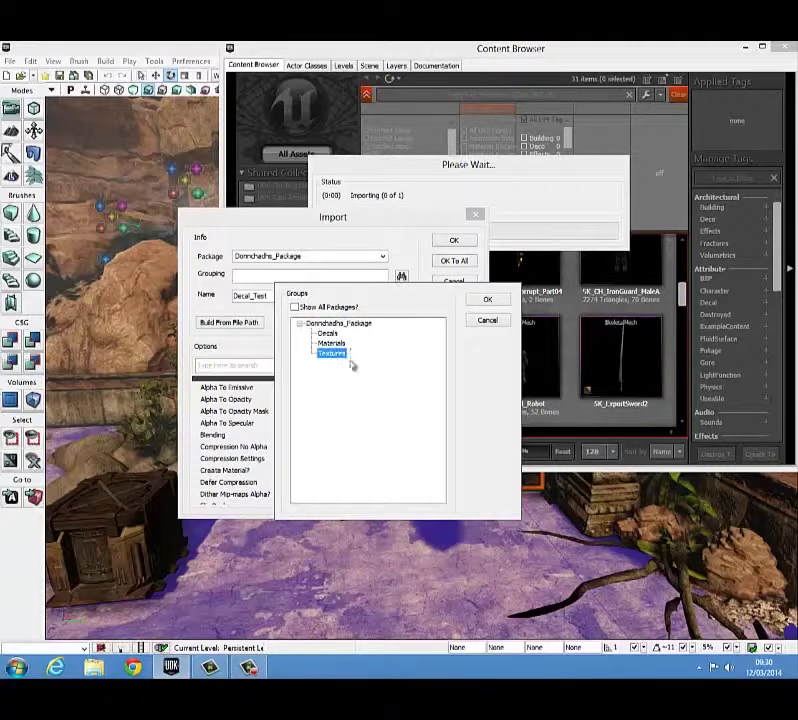
click(487, 299)
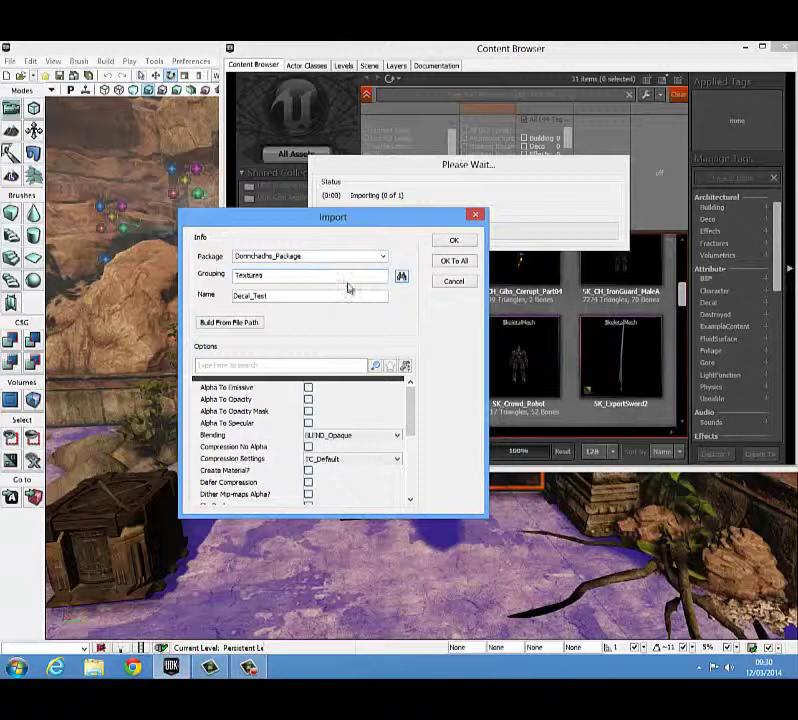
click(403, 278)
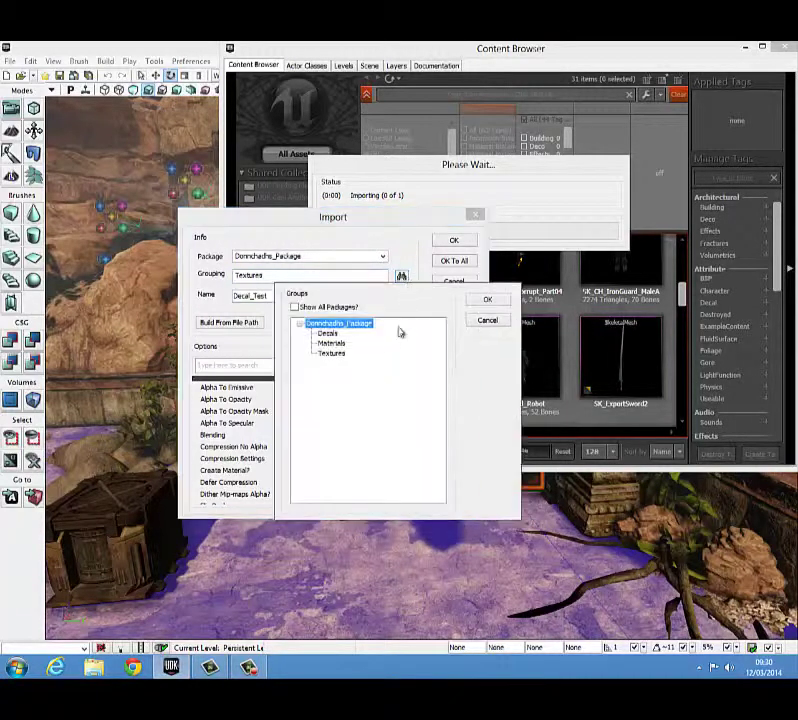
click(342, 354)
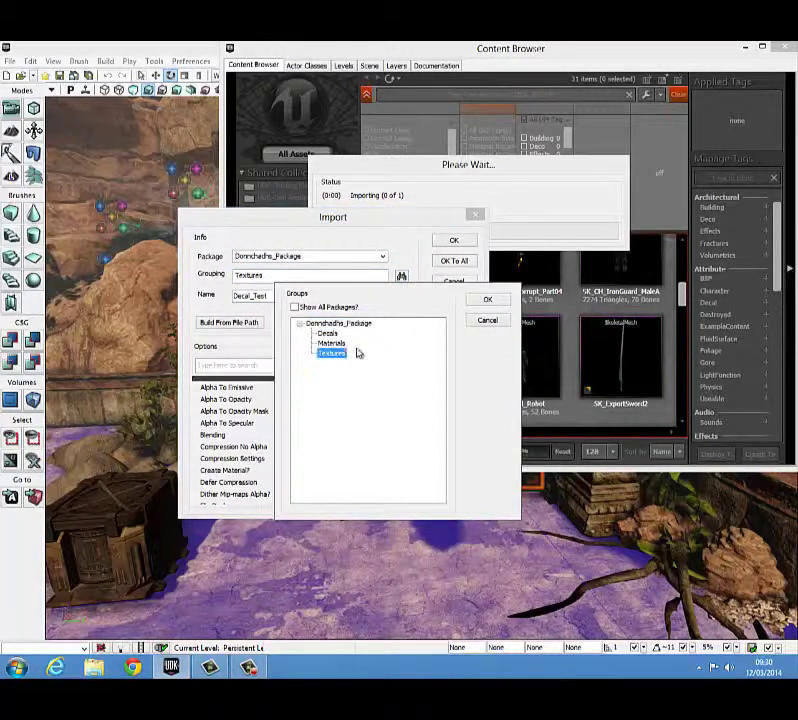
click(487, 300)
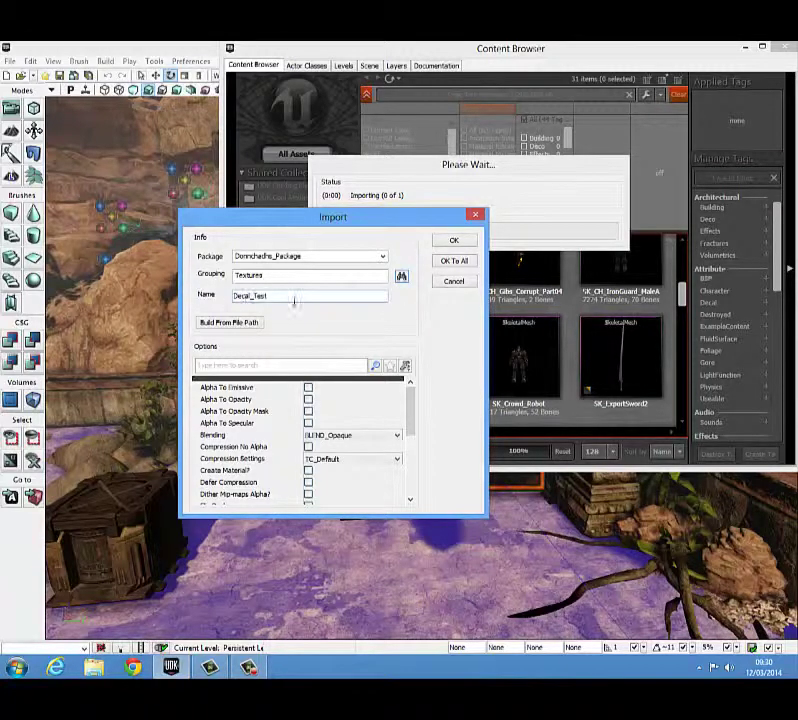
mouse_move(411, 406)
mouse_down()
mouse_move(403, 449)
mouse_move(410, 386)
mouse_up()
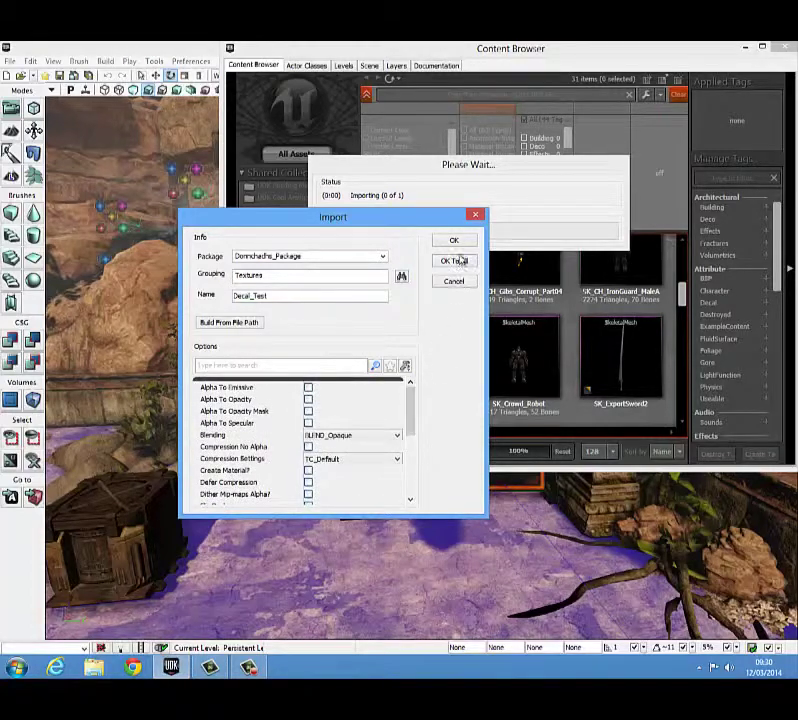
click(454, 243)
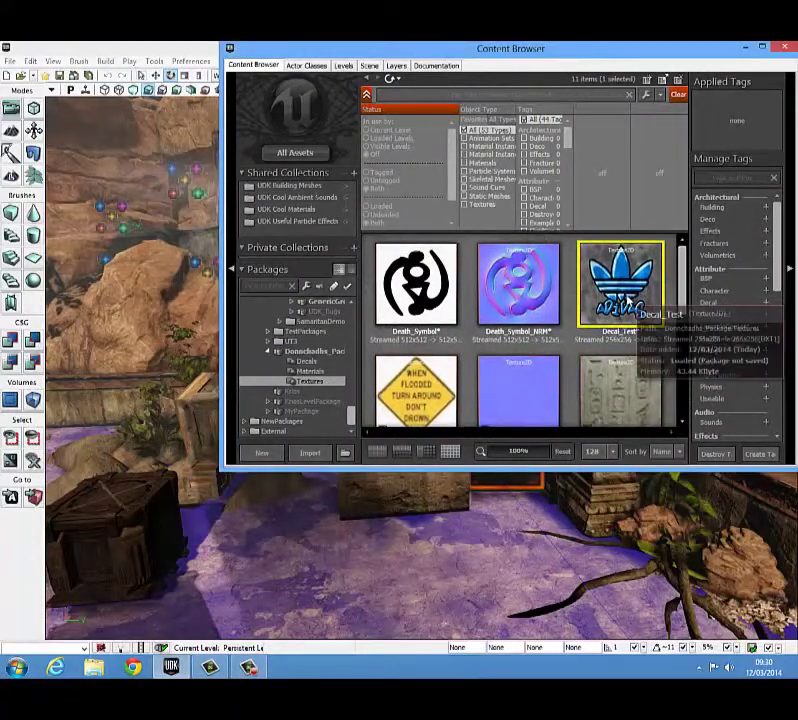
Step: Save the package holding the Decal_Test texture from its context menu
right_click(628, 300)
click(656, 614)
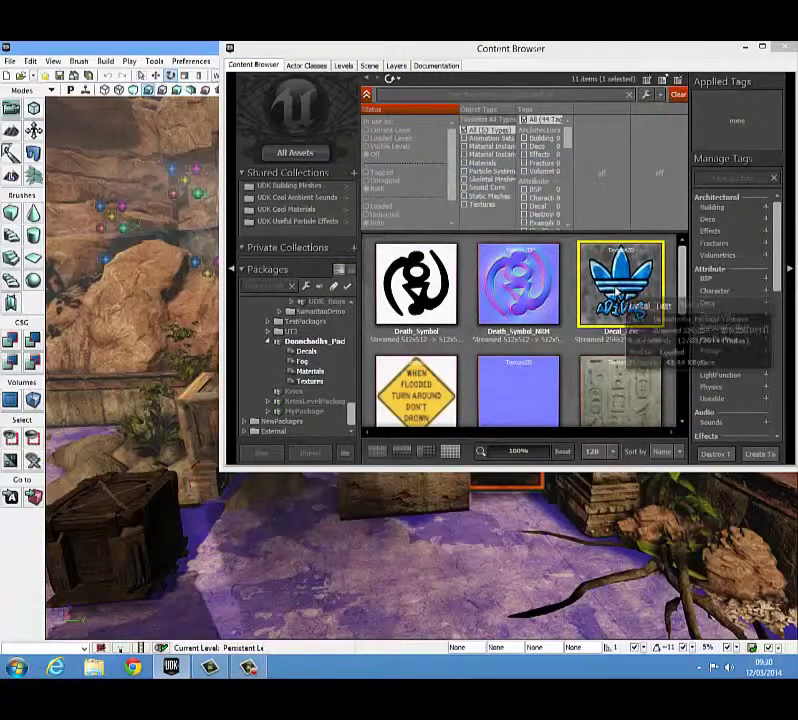
right_click(565, 298)
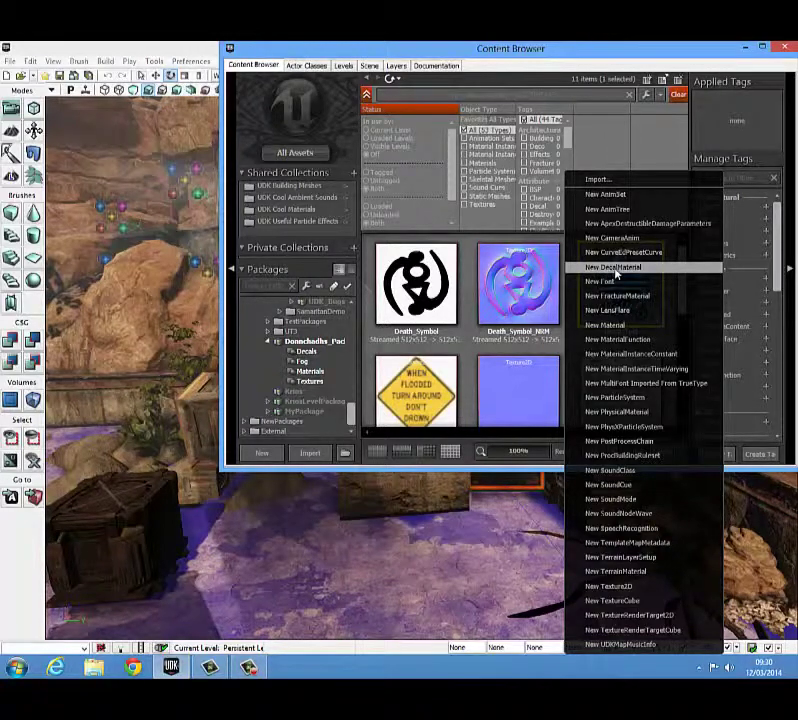
Step: Create a DecalMaterial named Adidas in Donnchadhs_Package's Decals group
click(614, 268)
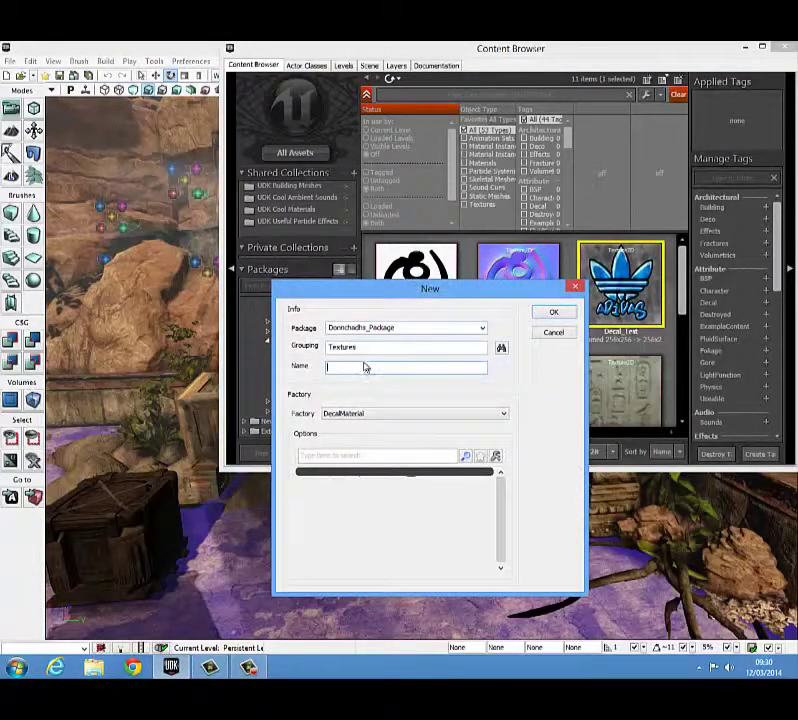
click(501, 348)
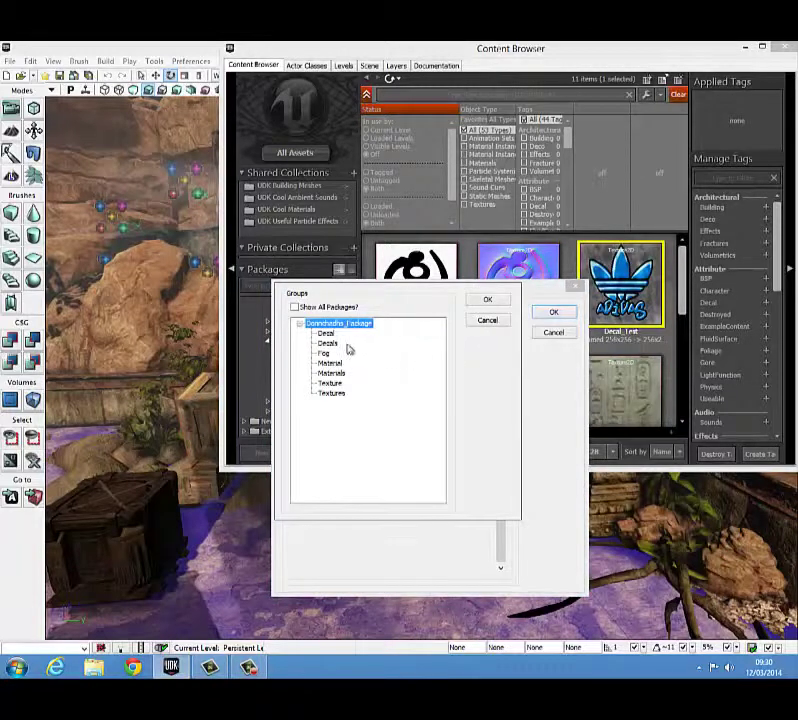
click(329, 343)
click(487, 300)
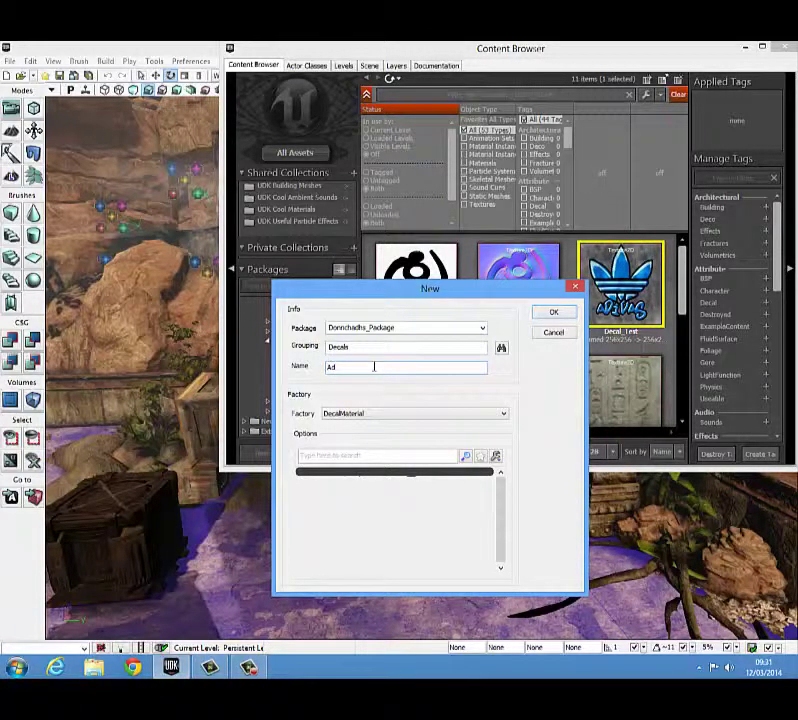
click(374, 366)
text(Adidas)
click(553, 314)
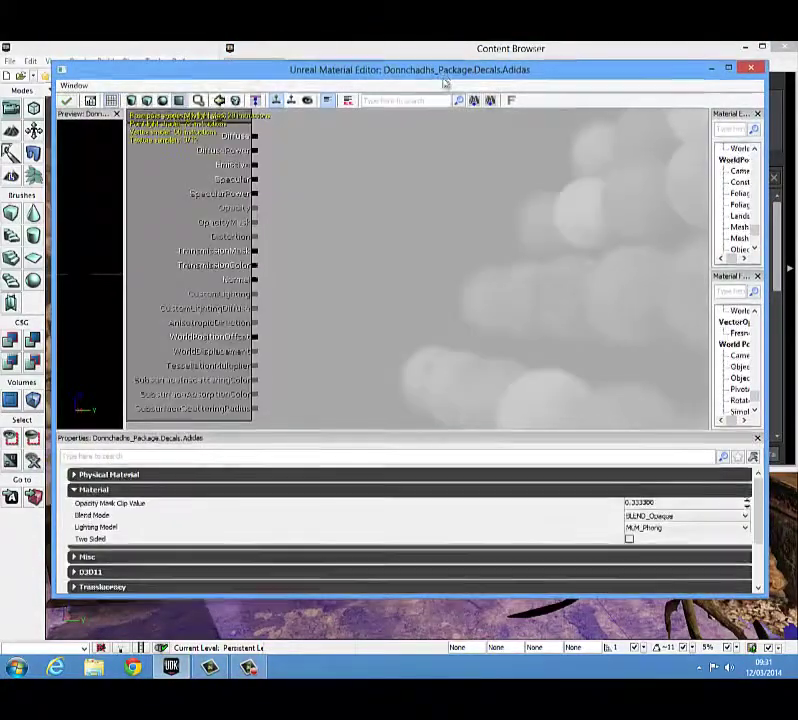
Step: Move the Material Editor aside and show the Content Browser's Textures group
drag(445, 82, 379, 96)
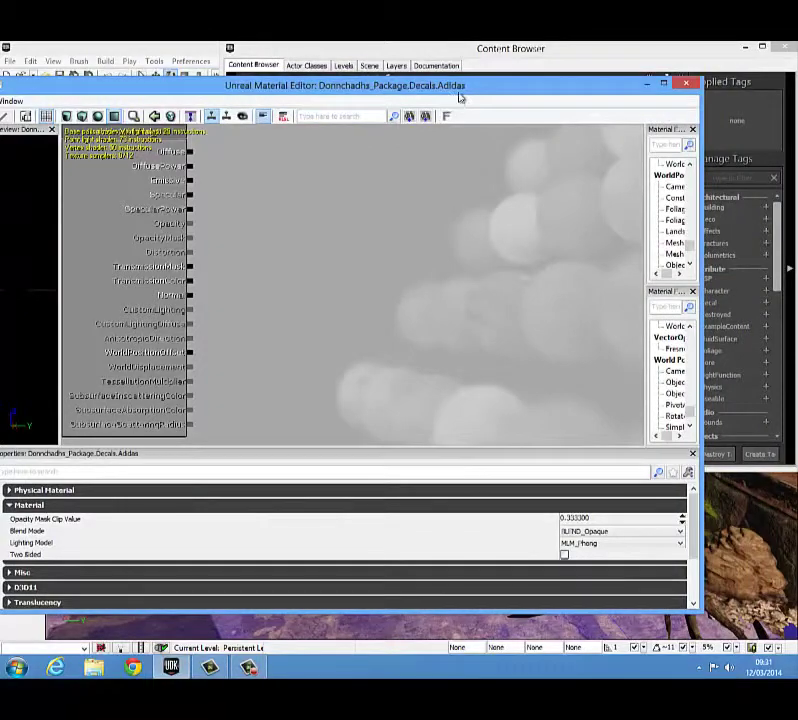
drag(460, 86, 616, 446)
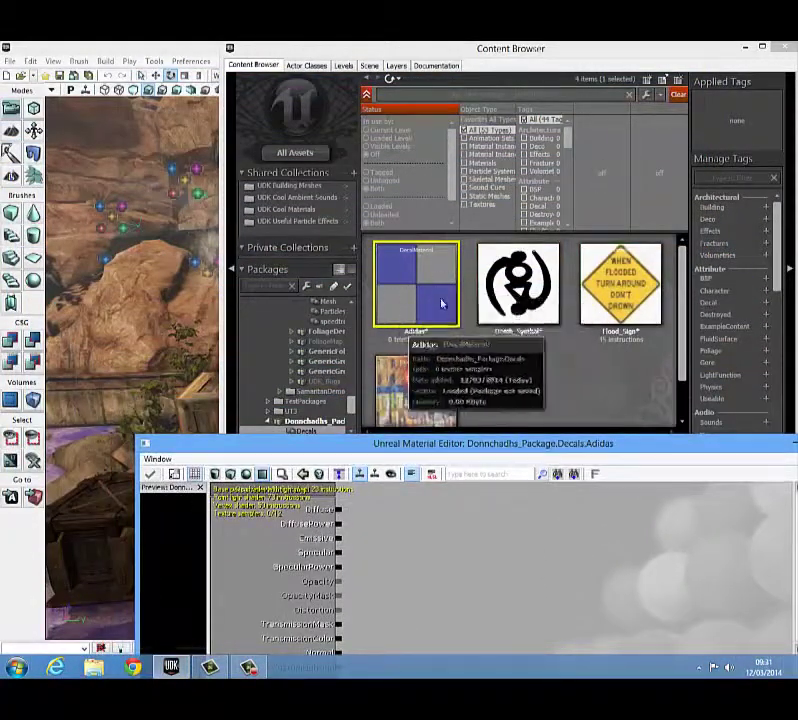
click(350, 405)
drag(350, 405, 351, 412)
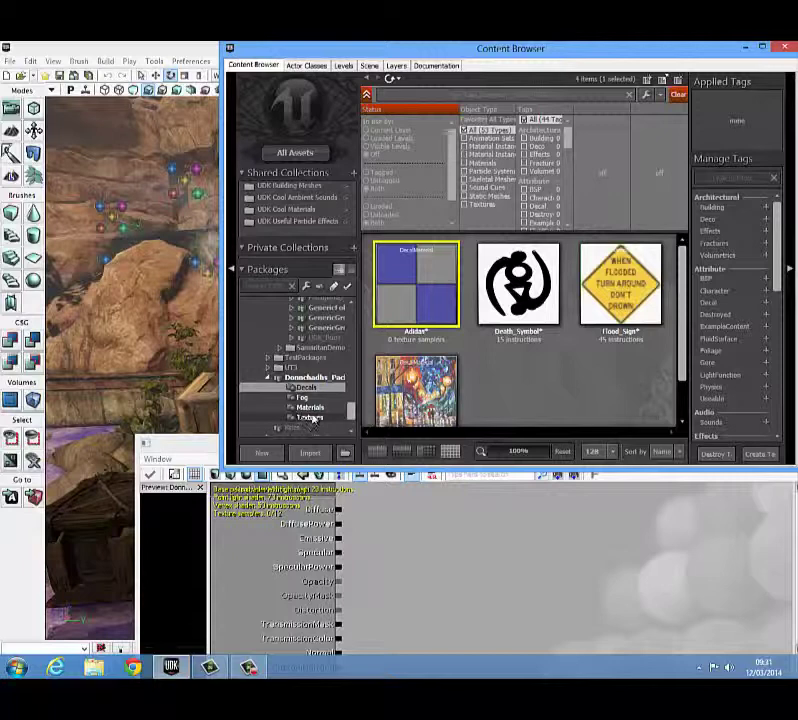
click(313, 418)
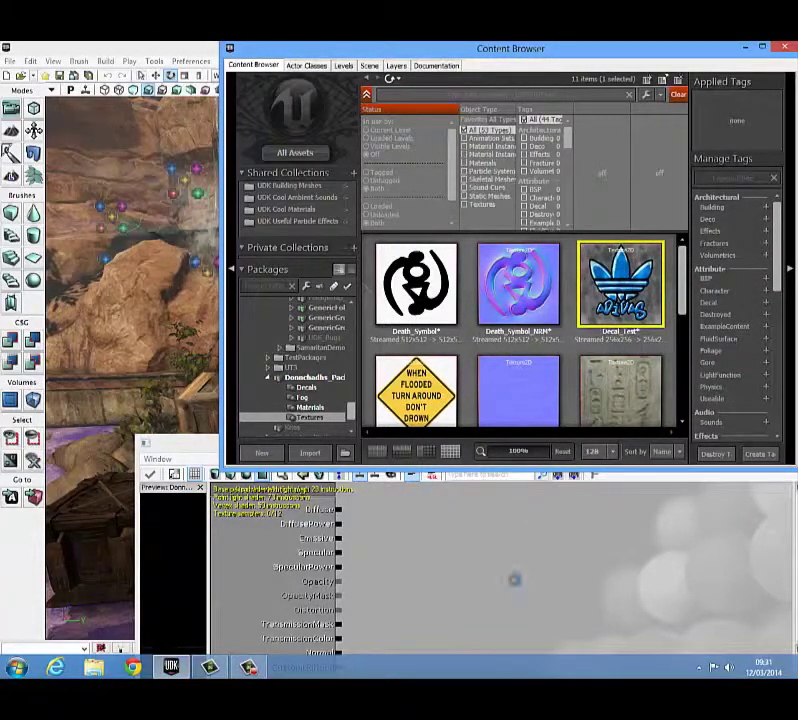
Step: Add a Decal_Test Texture Sample node to the Adidas graph and close the Content Browser
click(514, 579)
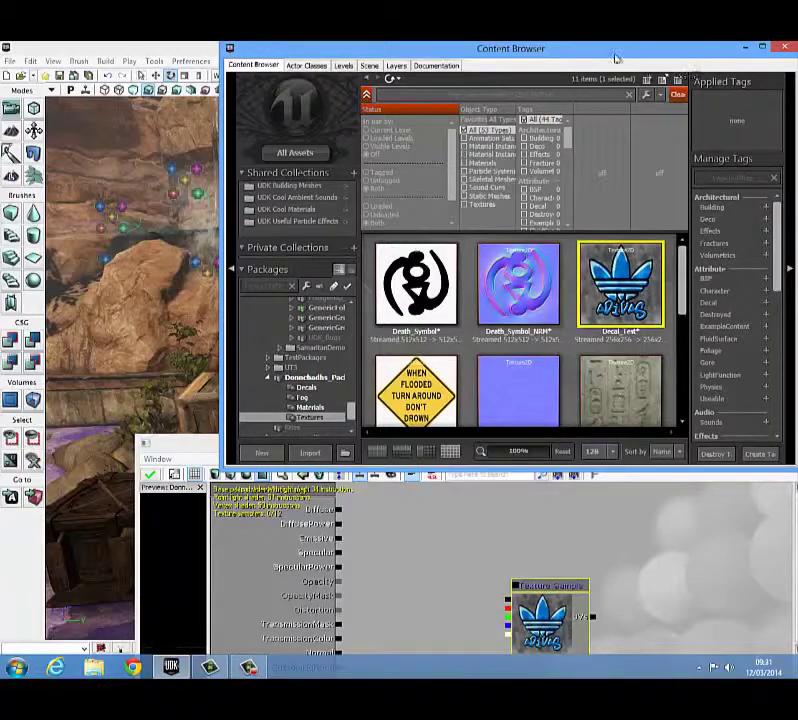
drag(695, 50, 632, 63)
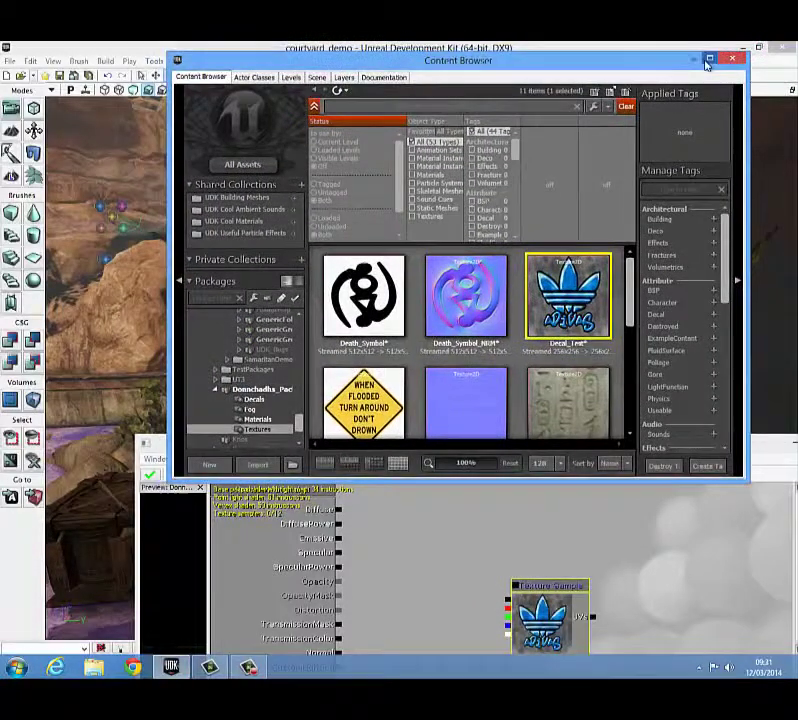
click(706, 58)
drag(517, 455, 420, 130)
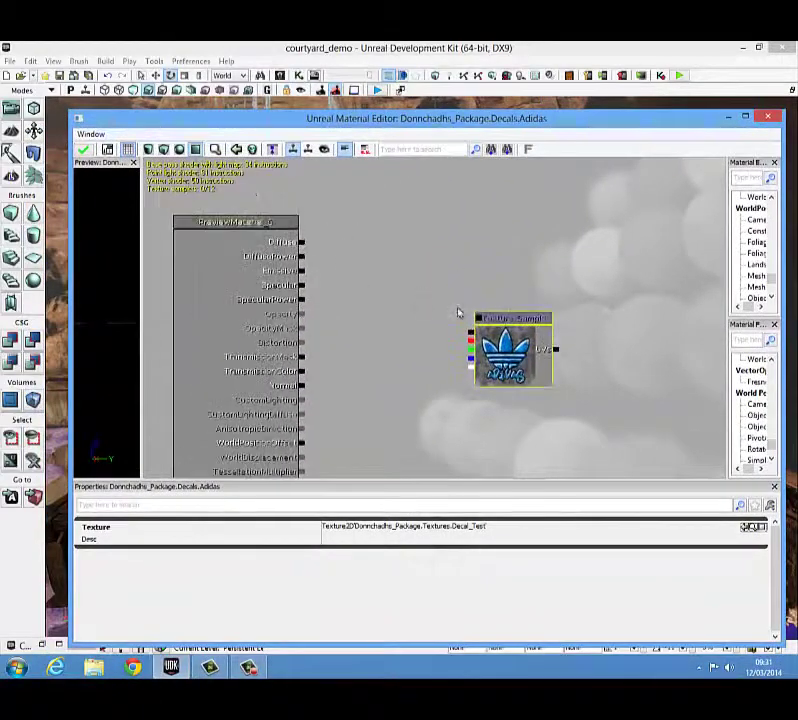
Step: Connect the Decal_Test Texture Sample's RGB output to the Adidas material's Emissive input
drag(490, 317, 397, 244)
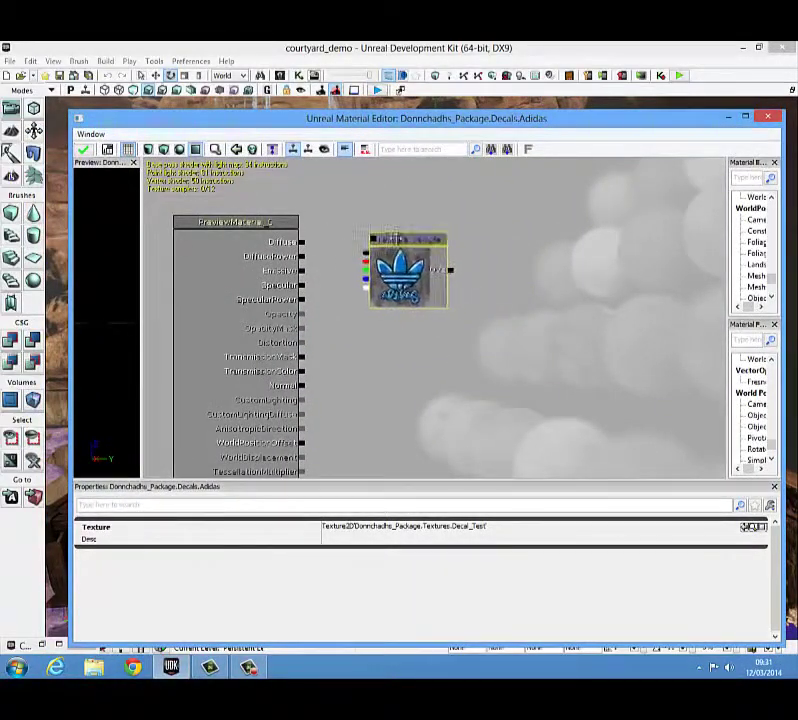
click(342, 260)
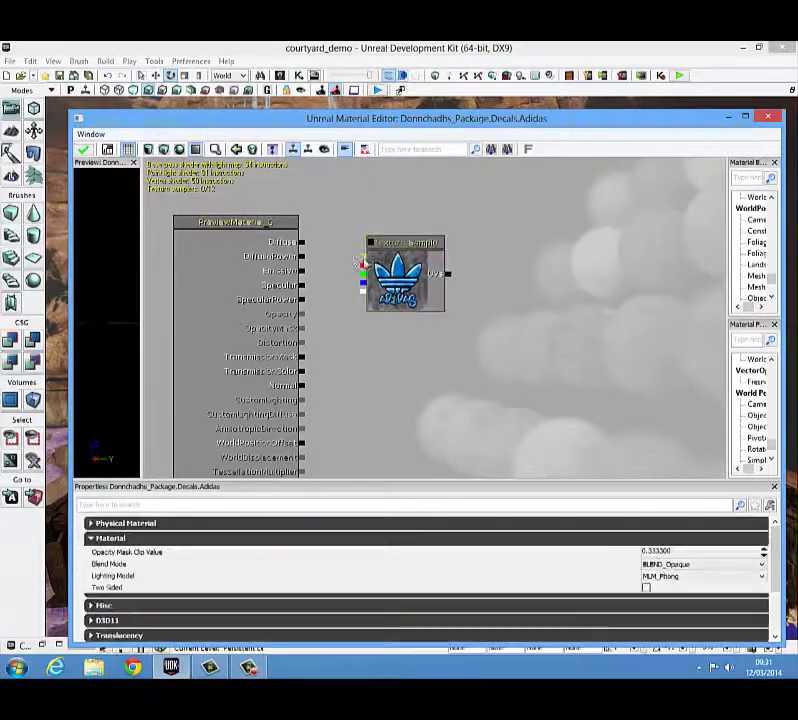
drag(349, 263, 302, 272)
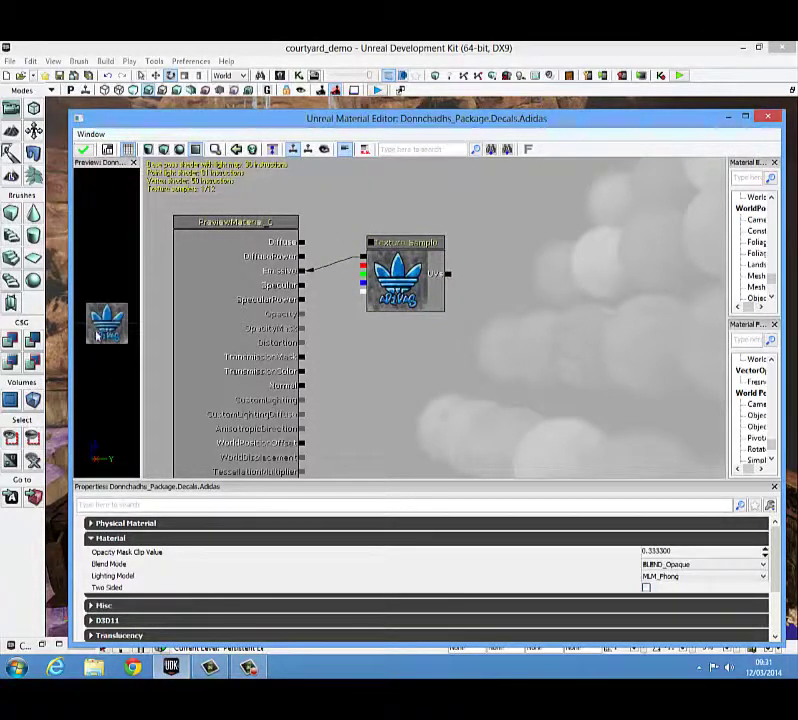
mouse_move(117, 351)
mouse_down()
mouse_move(142, 354)
mouse_move(112, 345)
mouse_up()
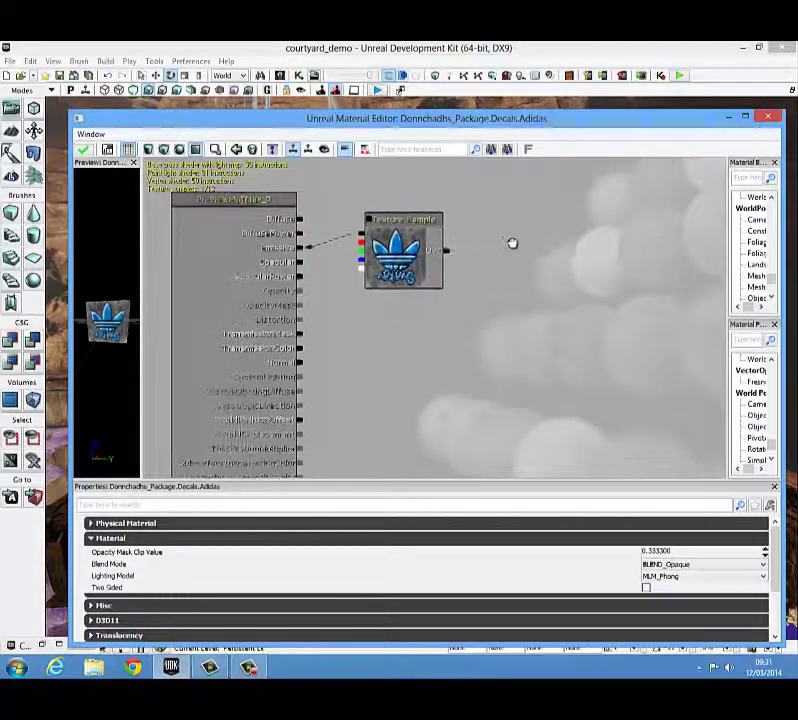
Step: Reposition the Texture Sample node up and left beside the material node
drag(511, 242, 536, 278)
click(452, 251)
drag(452, 251, 443, 227)
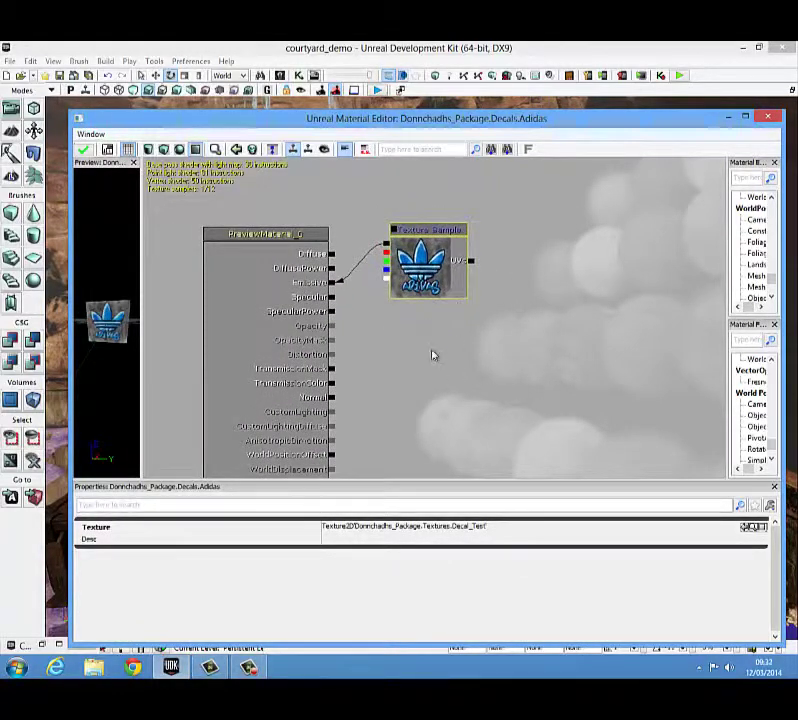
click(311, 233)
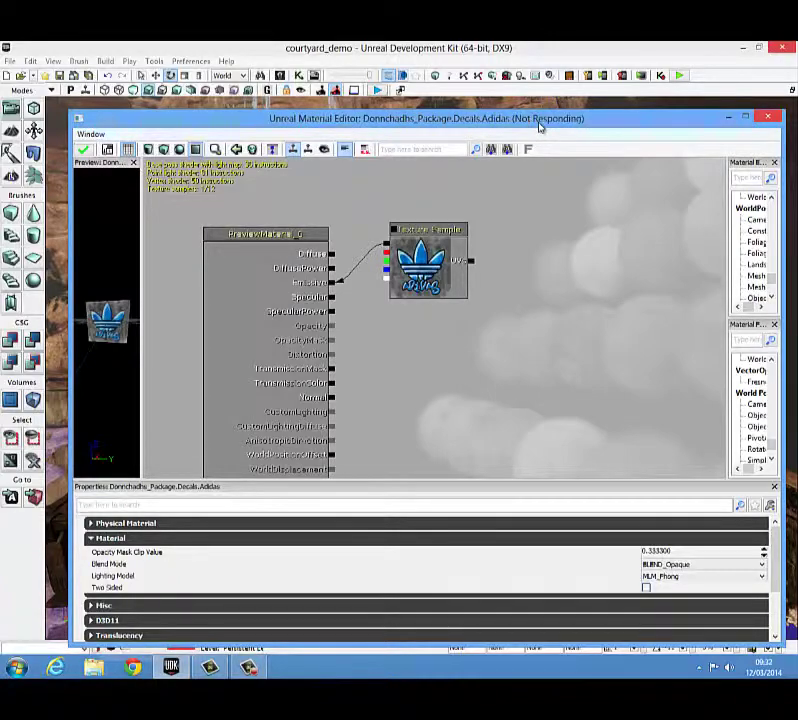
drag(540, 120, 531, 101)
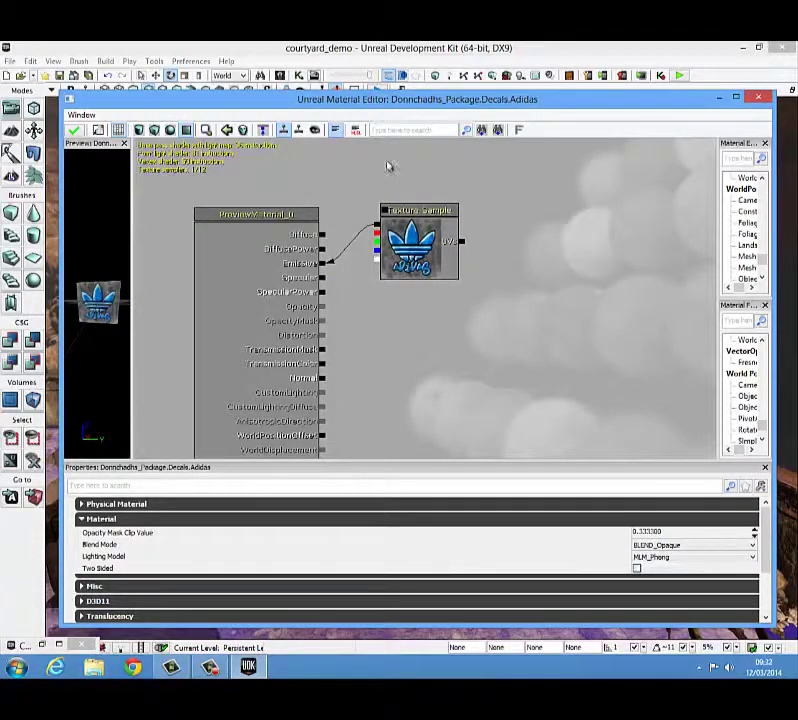
Step: Set the Adidas material's blend mode to BLEND_Modulate and lighting model to MLM_Unlit
drag(445, 100, 438, 80)
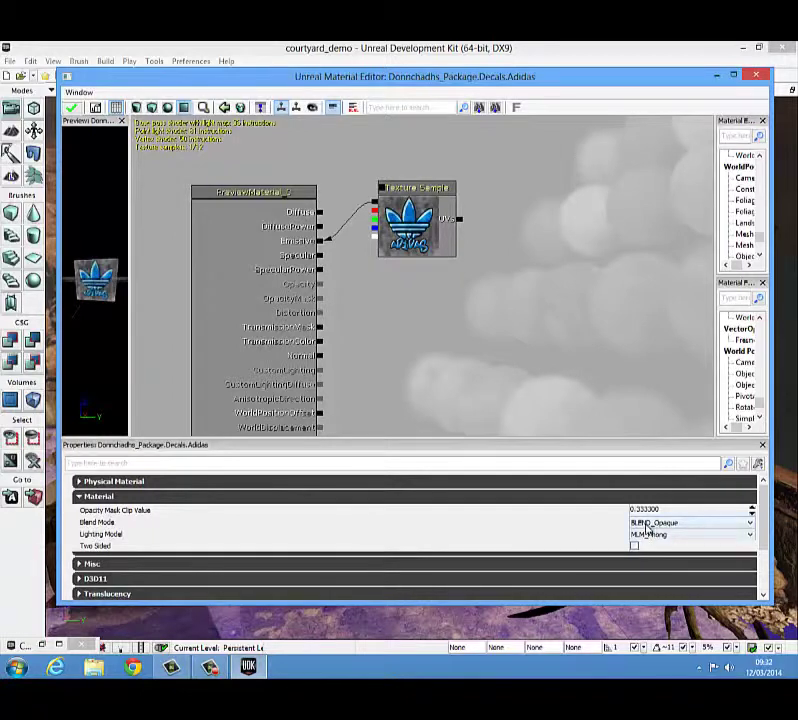
click(683, 522)
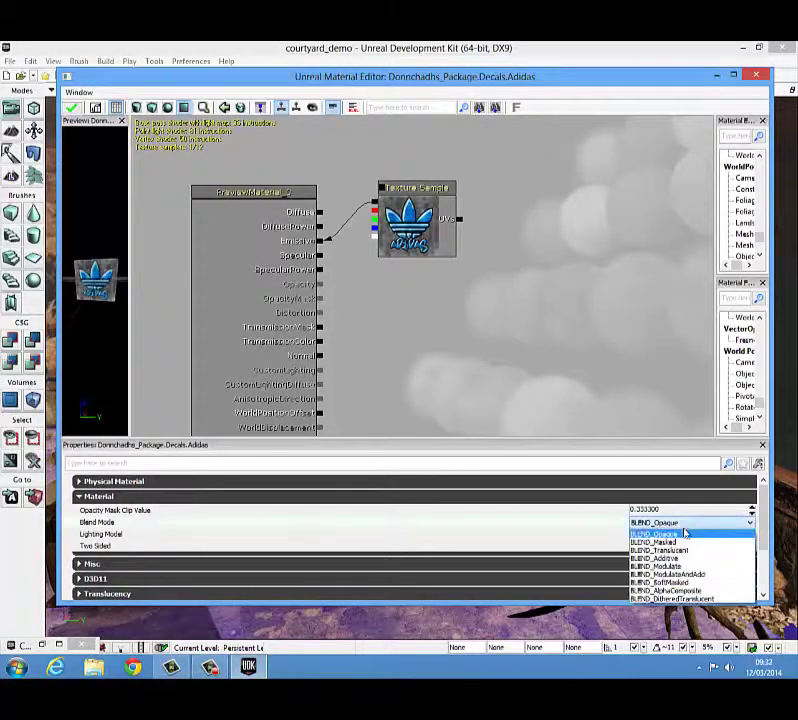
click(678, 567)
click(672, 536)
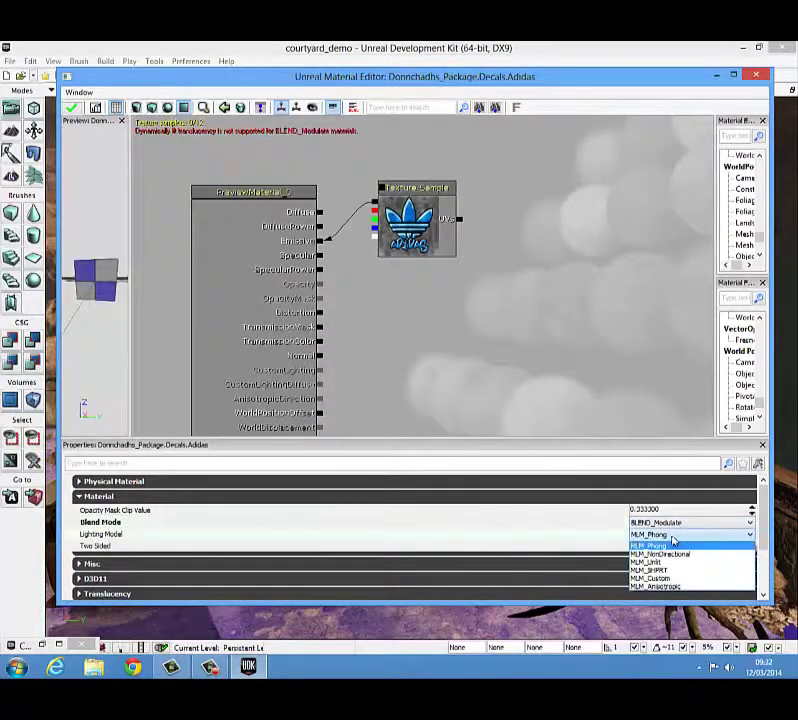
click(648, 562)
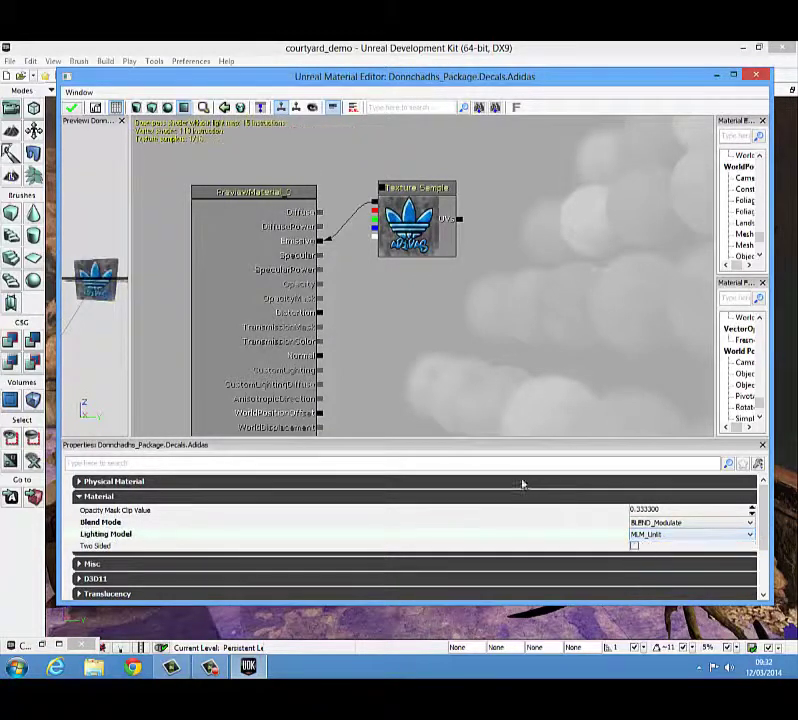
Step: Widen the preview pane and turn the preview mesh to face front
drag(129, 345, 128, 378)
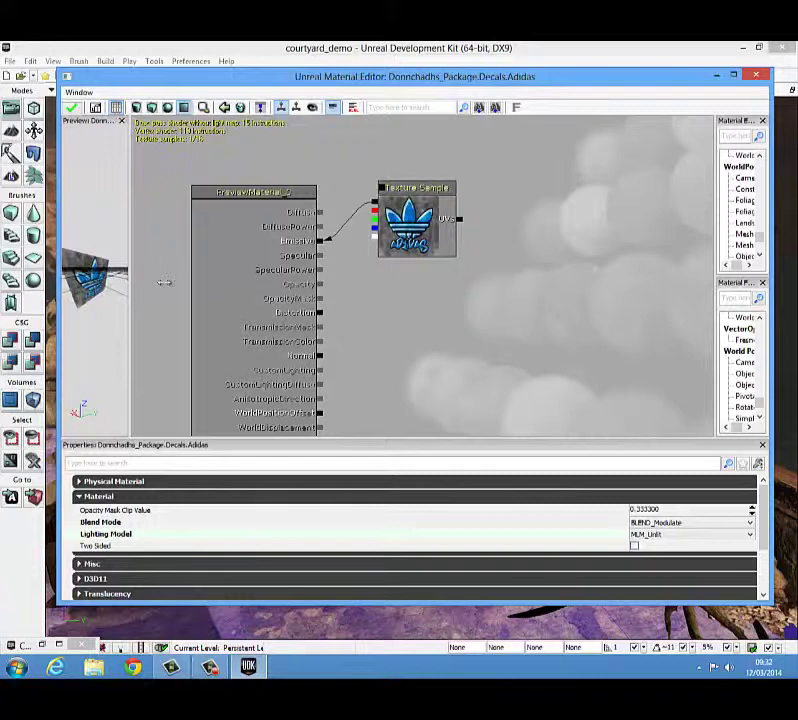
drag(163, 283, 222, 285)
drag(303, 290, 310, 290)
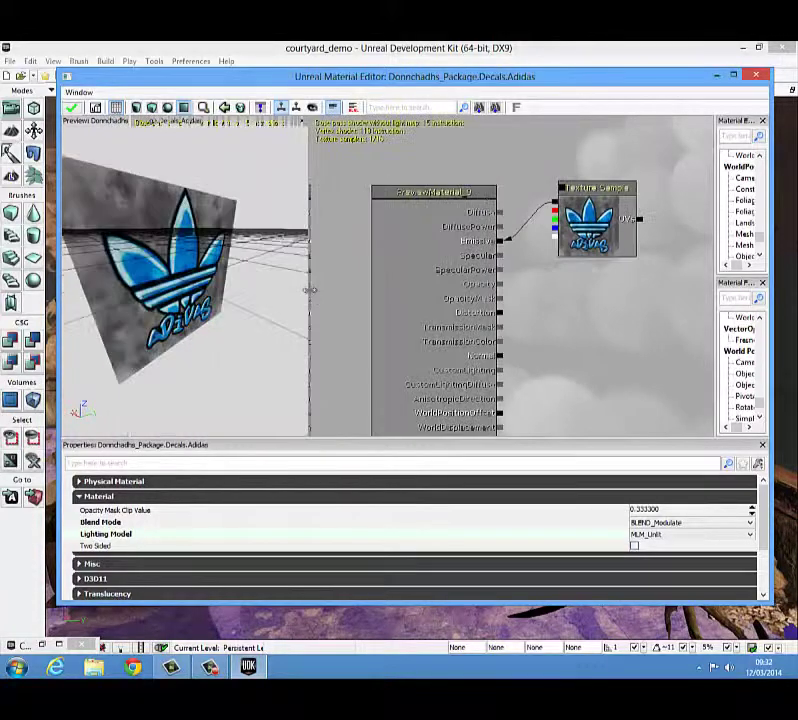
drag(215, 292, 200, 240)
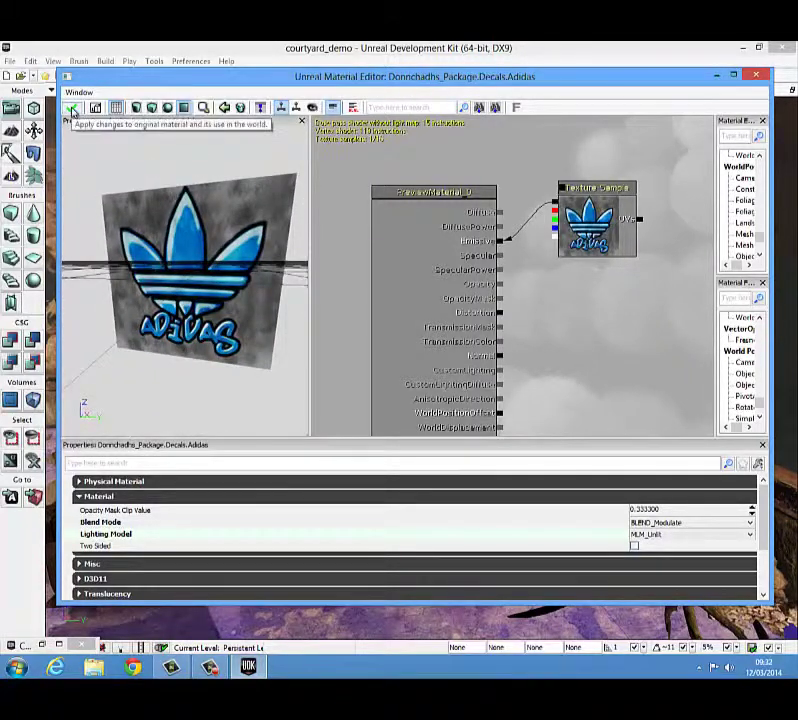
Step: Apply the Adidas material changes and close the Material Editor
click(71, 108)
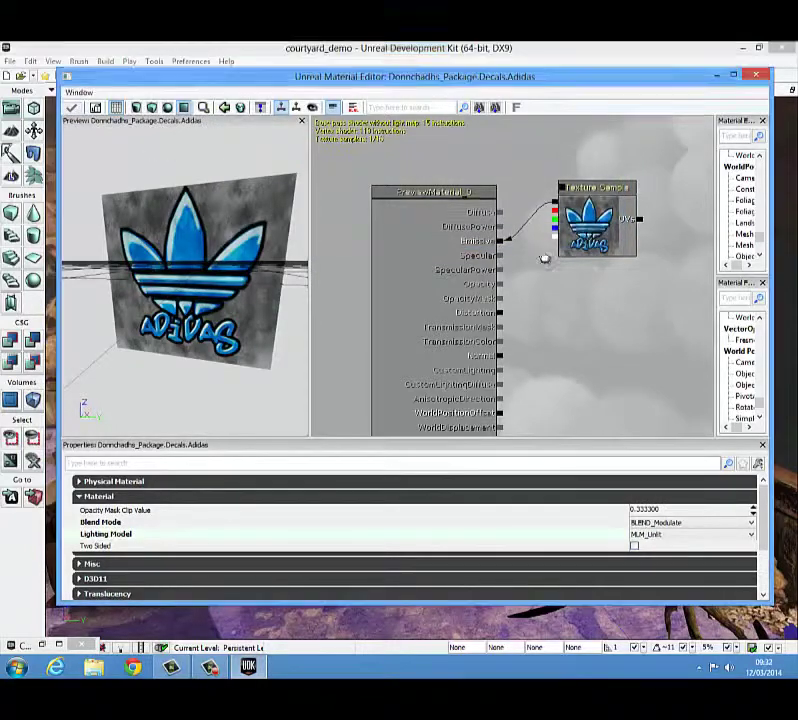
drag(545, 258, 518, 214)
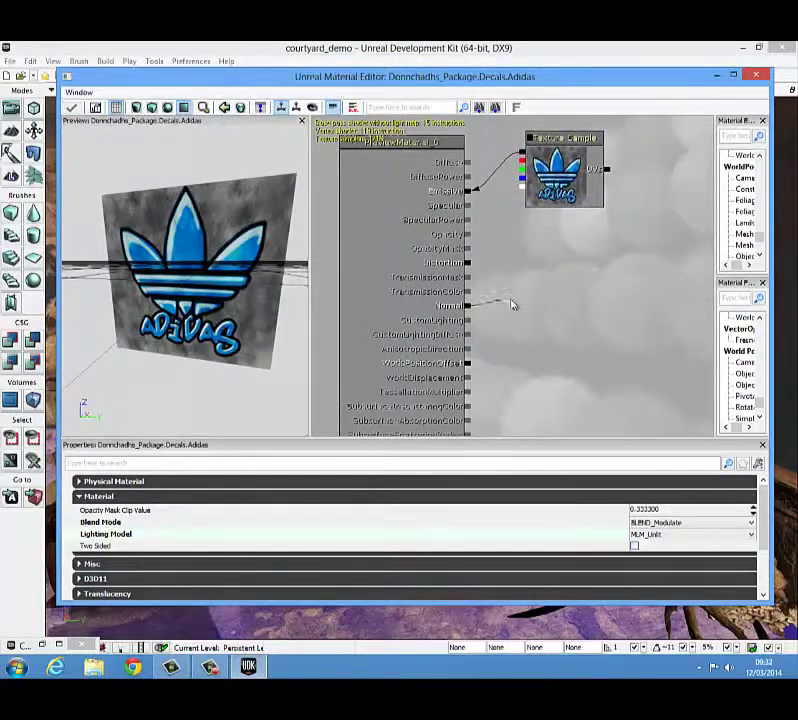
drag(503, 305, 523, 310)
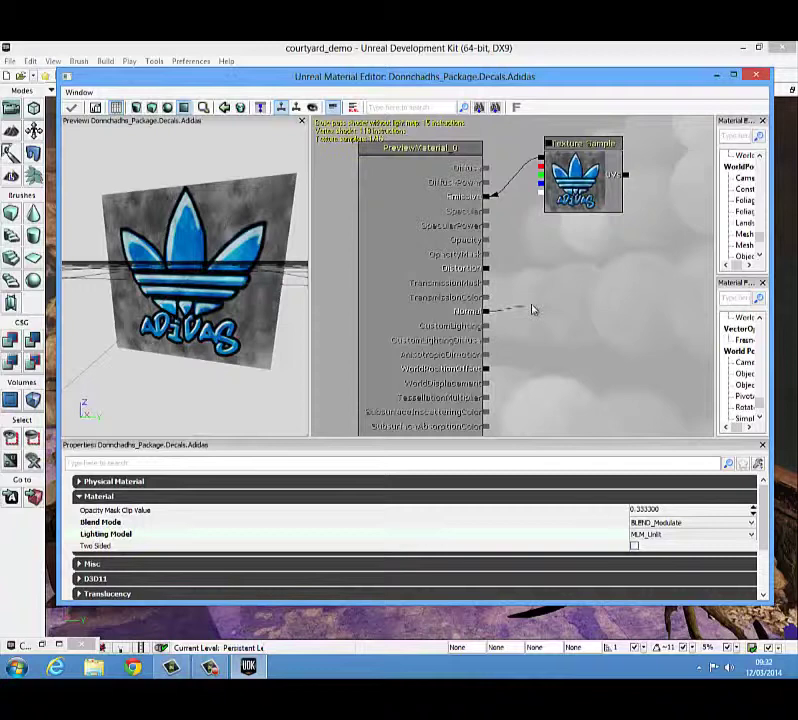
drag(531, 322, 504, 317)
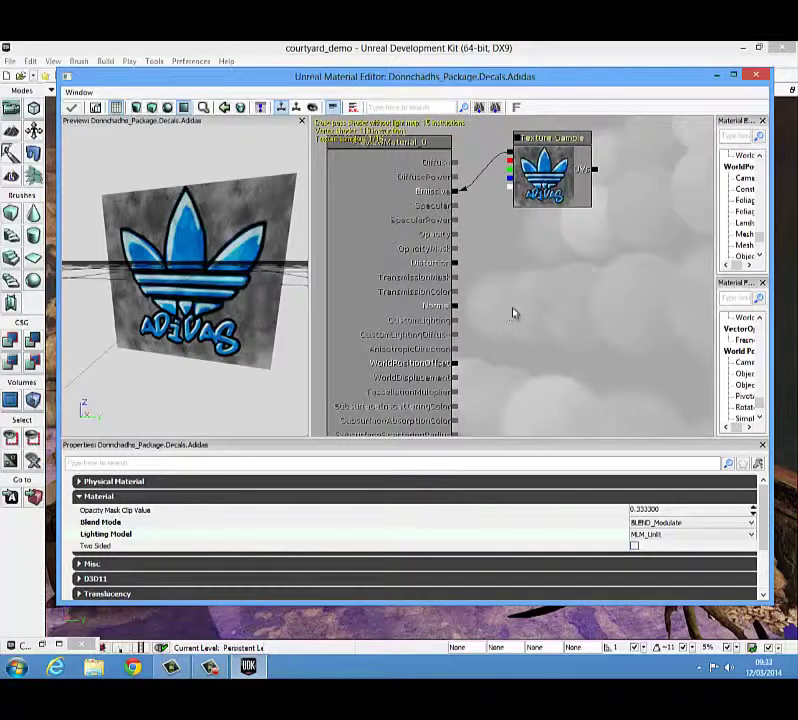
click(762, 77)
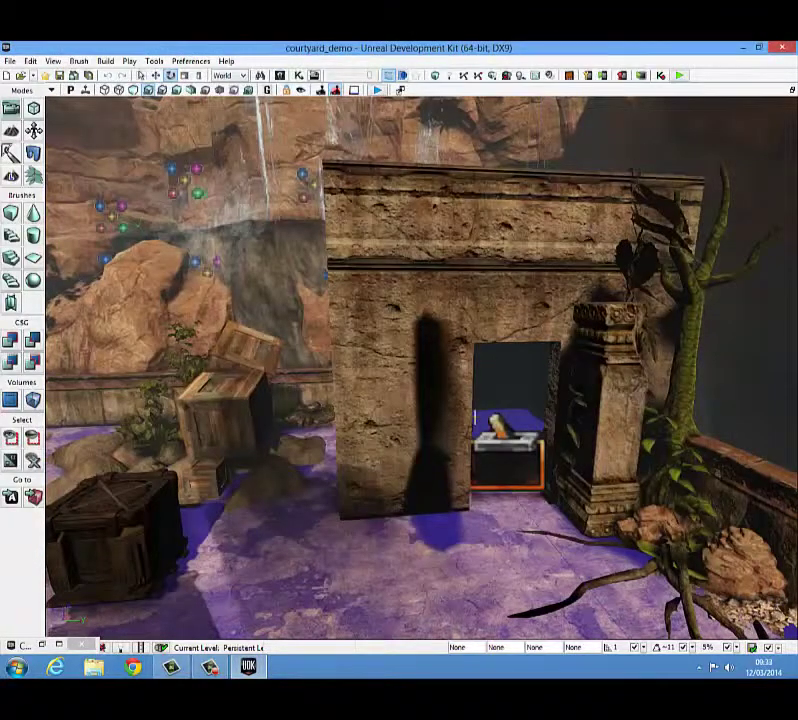
Step: Save the decal package from the Content Browser
click(43, 646)
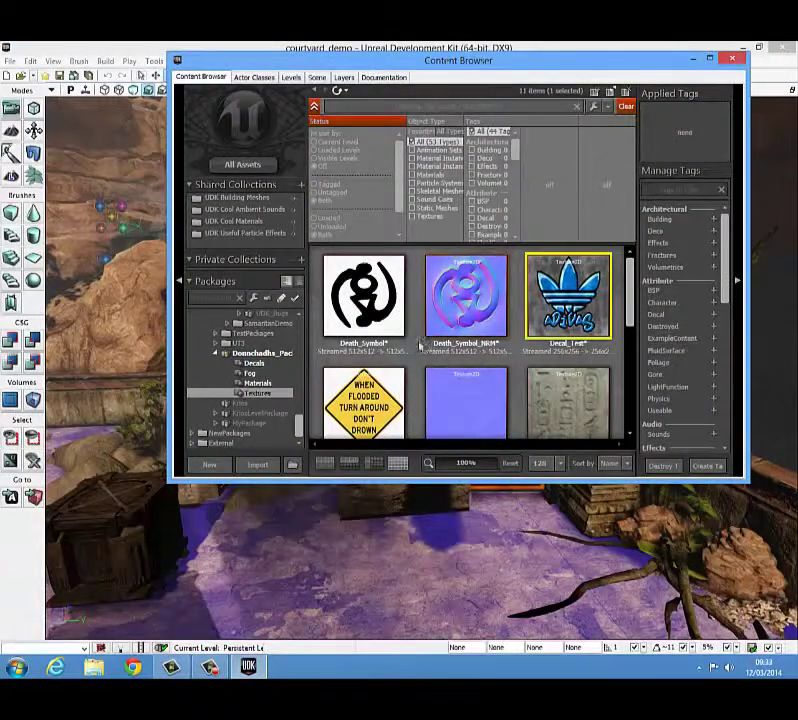
click(273, 355)
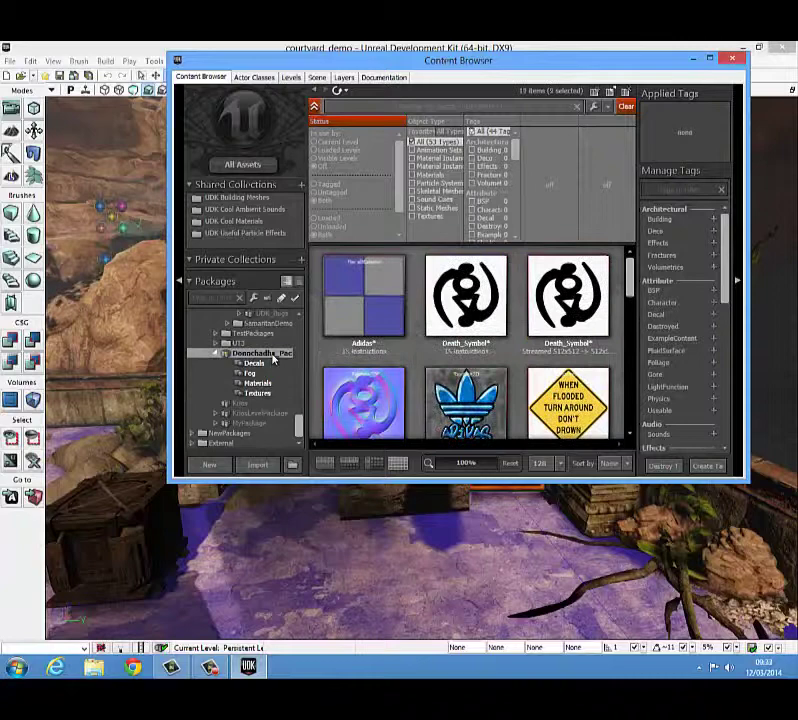
right_click(281, 356)
click(299, 363)
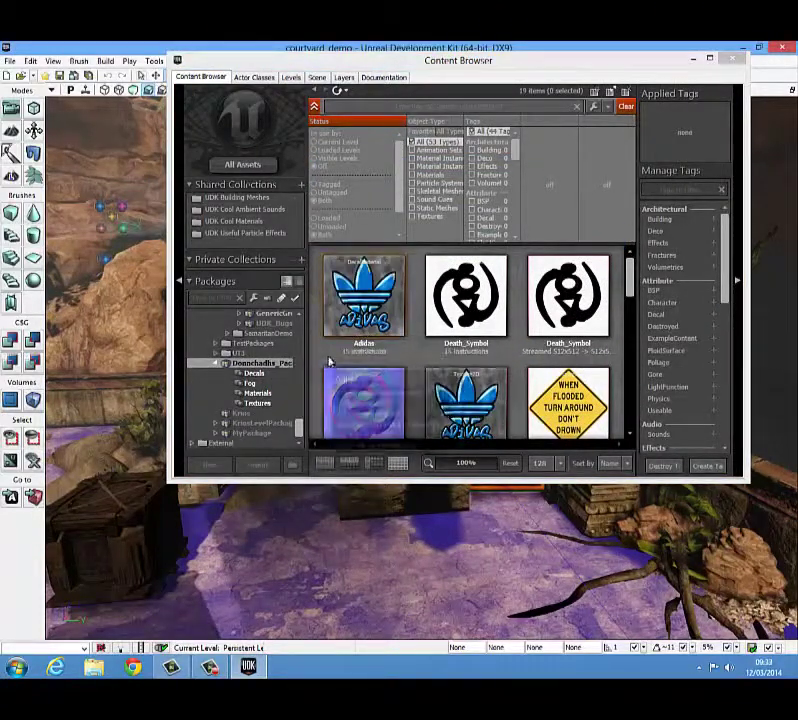
Step: Select the Adidas material in the Decals group and move the browser beside the viewport
click(258, 375)
click(364, 300)
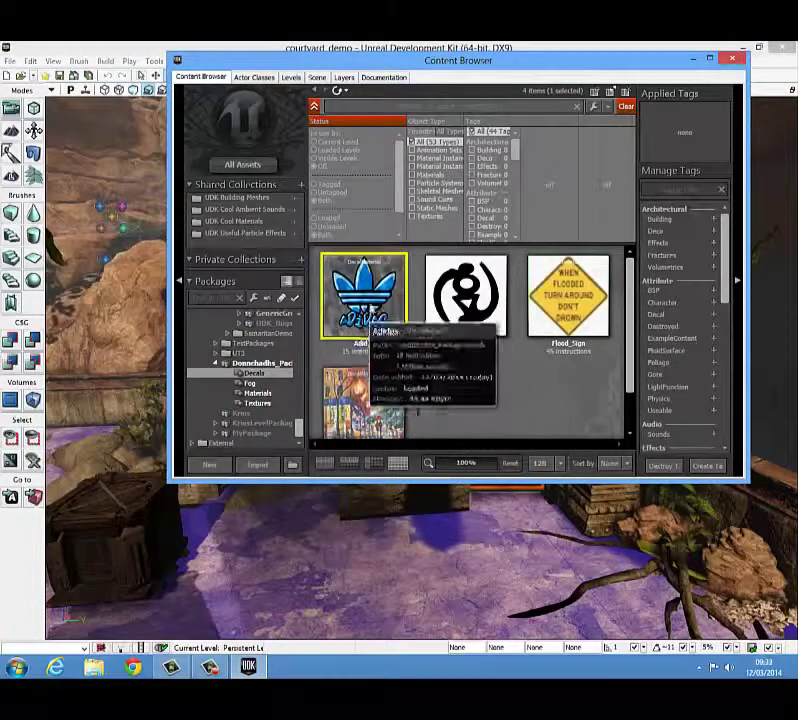
drag(546, 68, 796, 112)
Step: Drop the Adidas material onto the wall beside the doorway as a decal, then close the browser
drag(316, 275, 362, 281)
drag(628, 290, 358, 351)
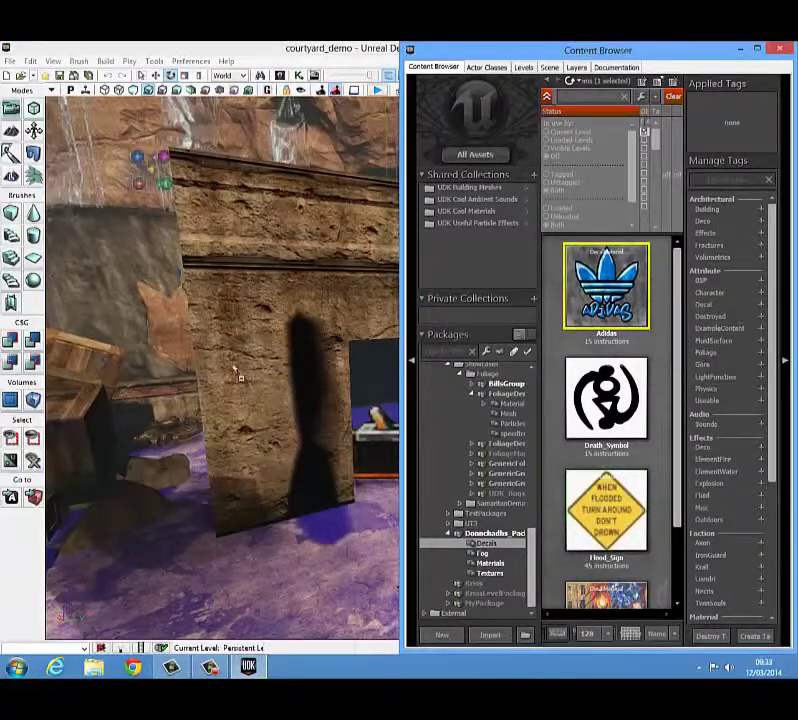
drag(240, 377, 237, 364)
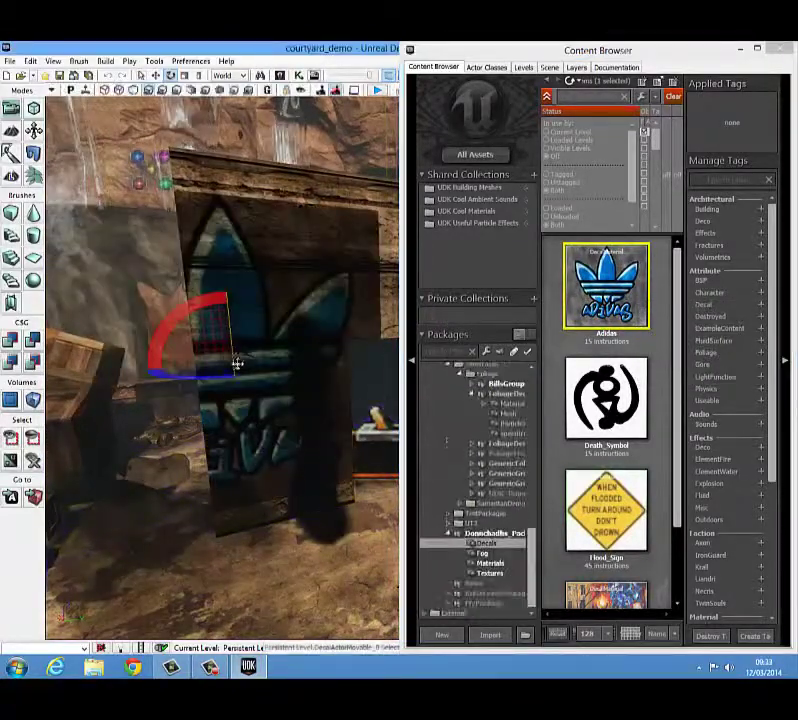
click(781, 48)
Step: Shrink the Adidas decal to a small square with the scale widget
drag(267, 400, 284, 390)
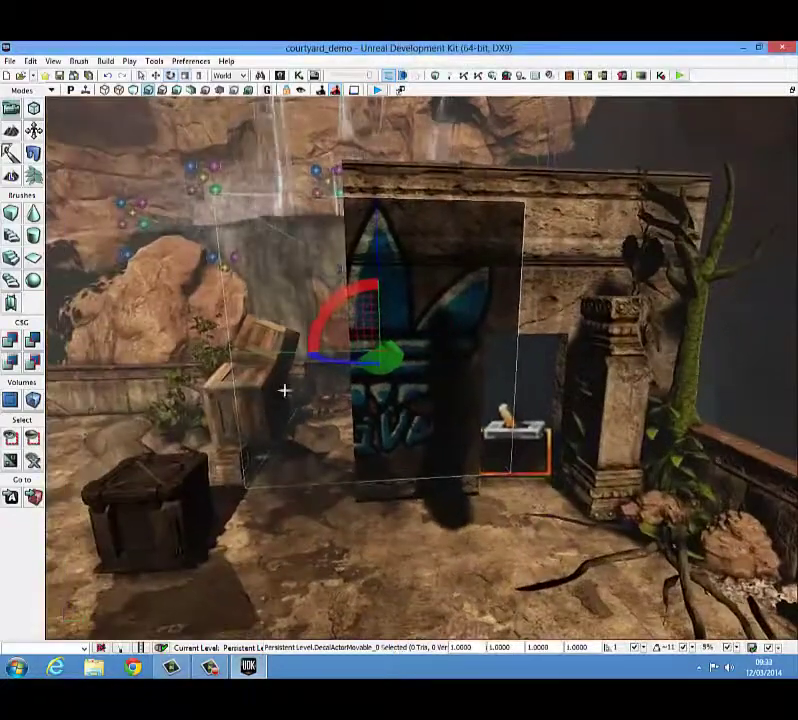
key(space)
drag(377, 283, 378, 285)
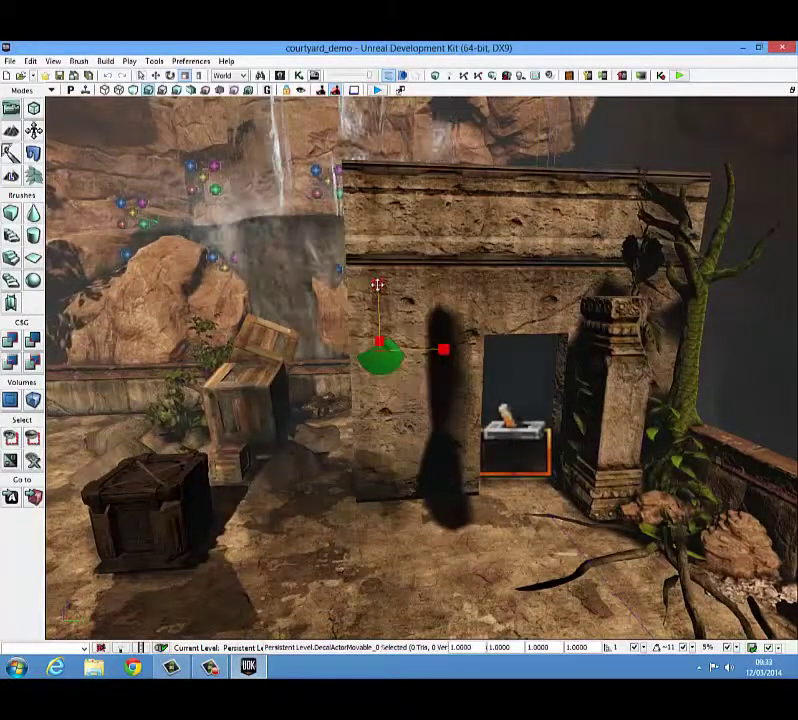
key(space)
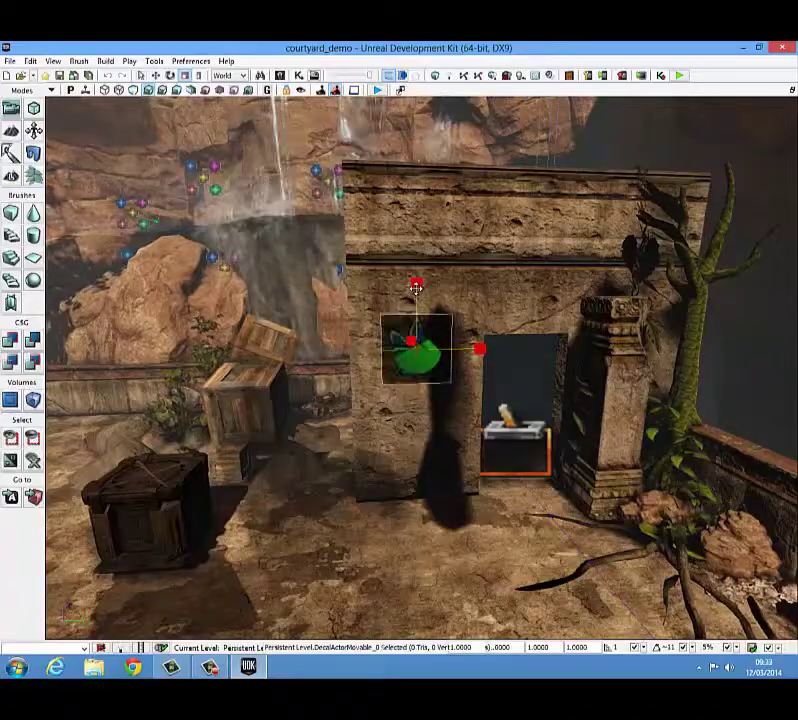
Step: Deselect the decal, turn the camera, and launch Play in Editor for the courtyard
click(411, 423)
scroll(408, 437, up, 10)
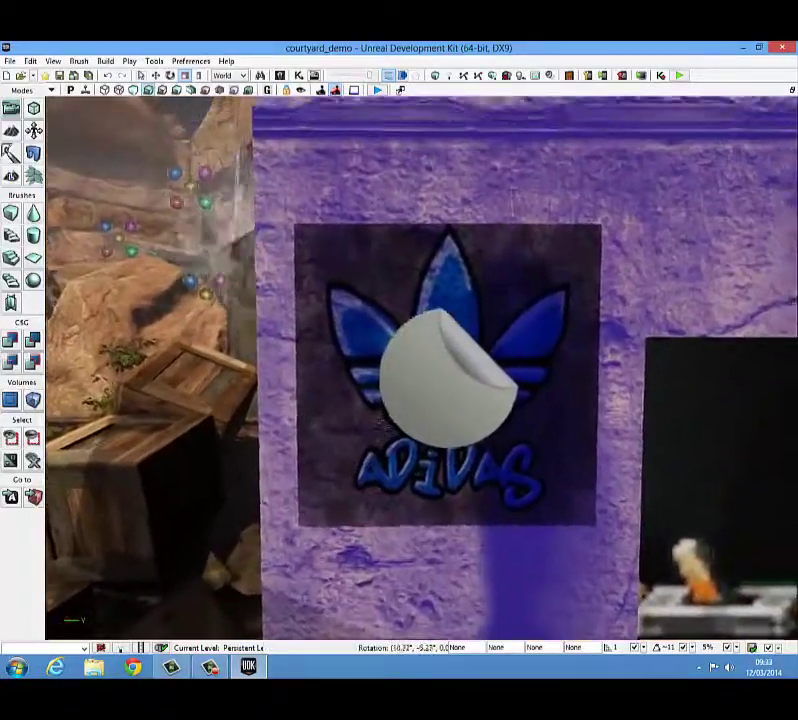
scroll(390, 412, down, 10)
right_drag(390, 412, 120, 478)
click(682, 76)
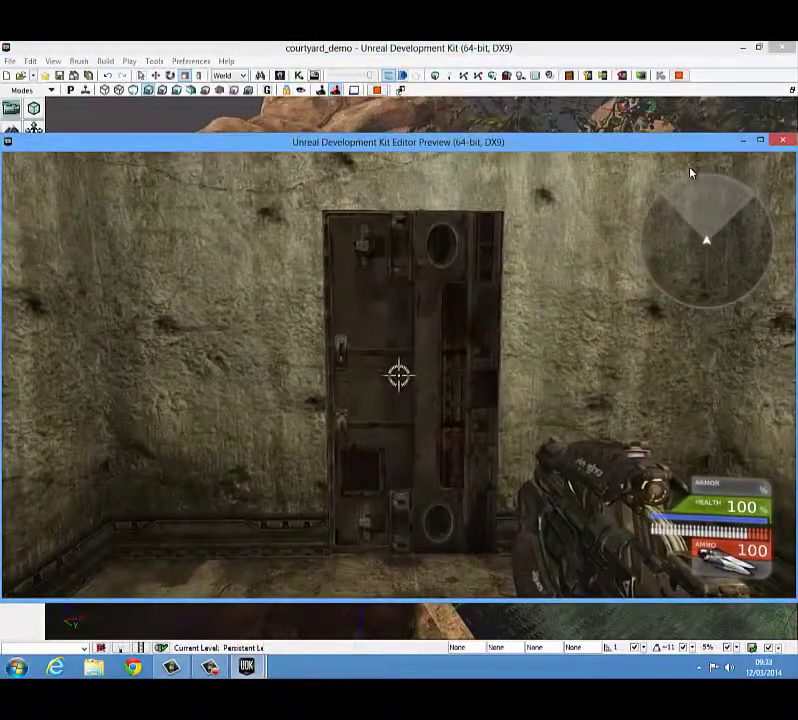
Step: Walk with W/A/D past the metal door and around the stone building to the graffiti
key(w)
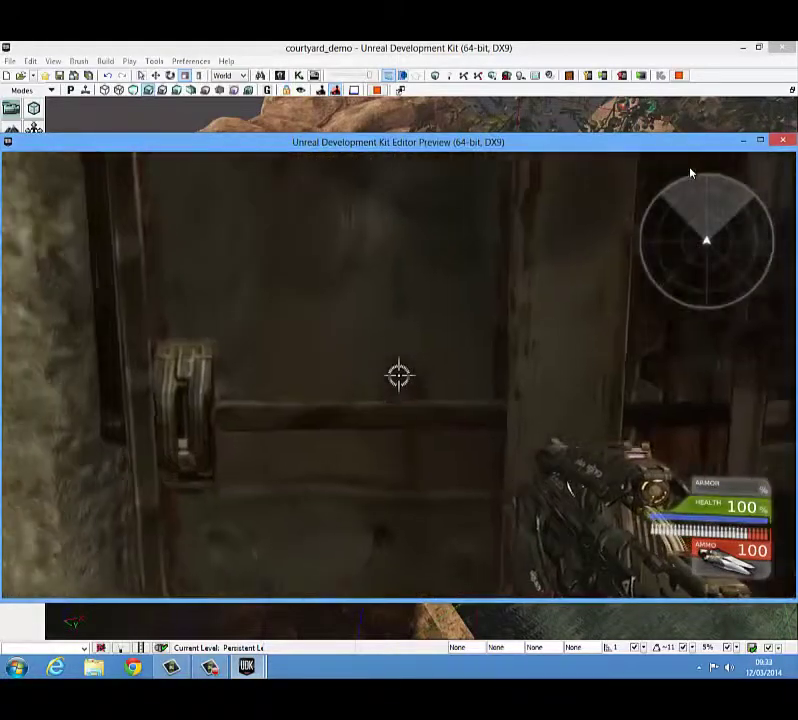
key(a)
key(a)
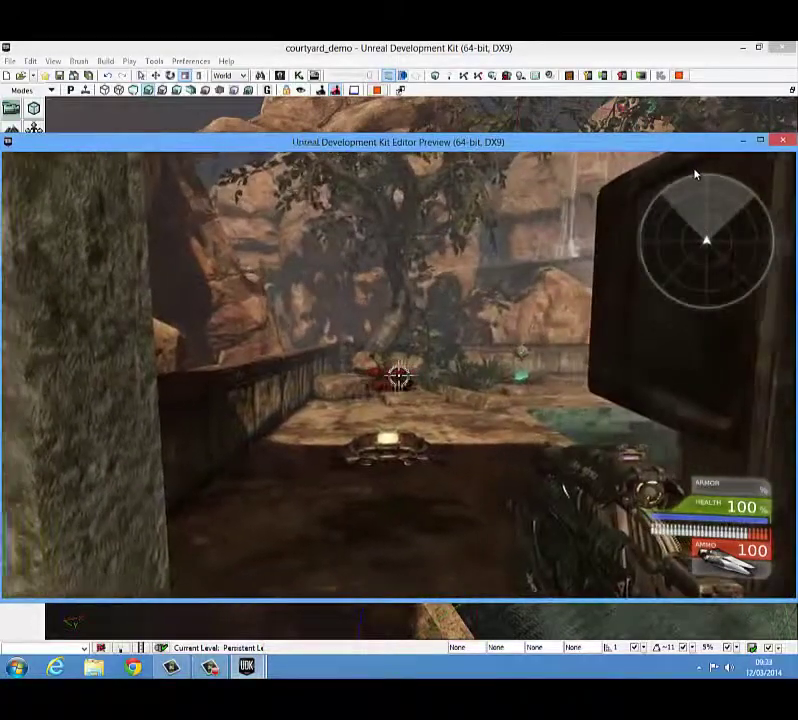
key(d)
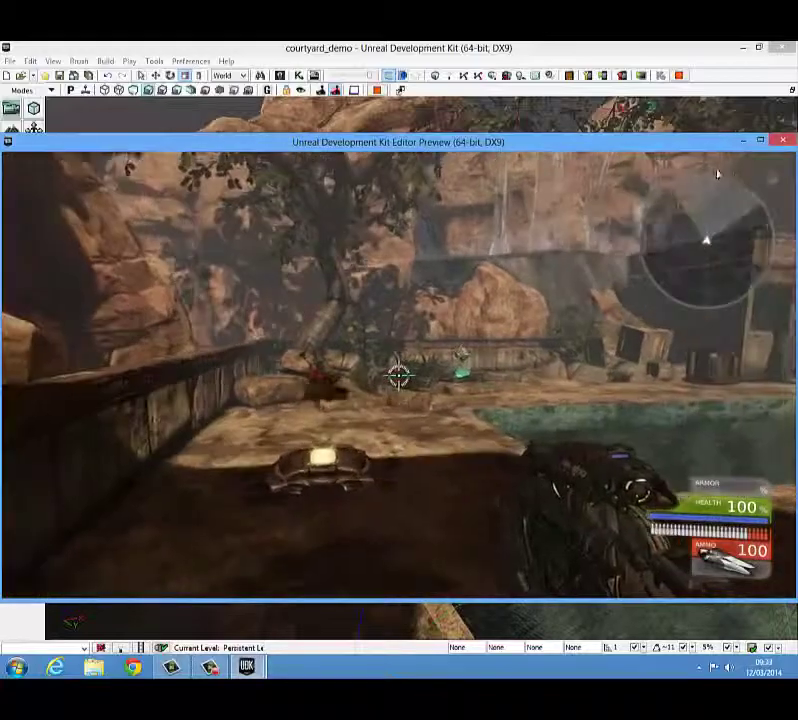
key(w)
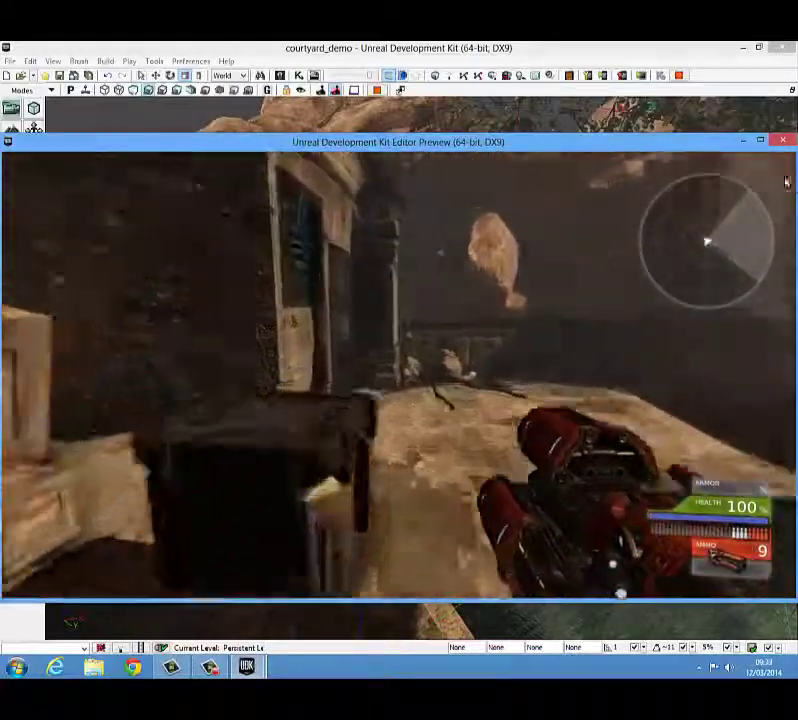
key(d)
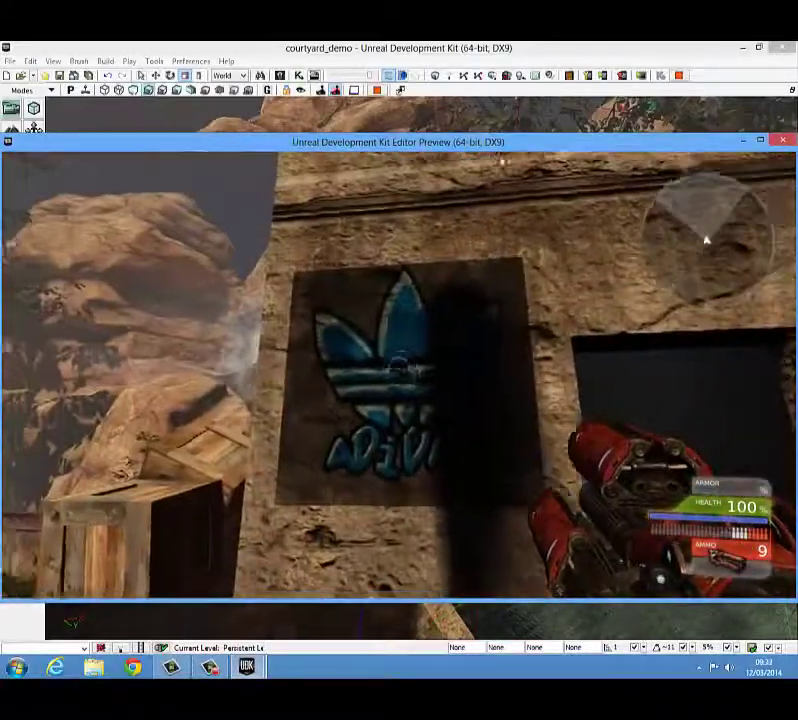
Step: Exit the play preview with Esc and swing the editor camera toward the decal wall
key(Escape)
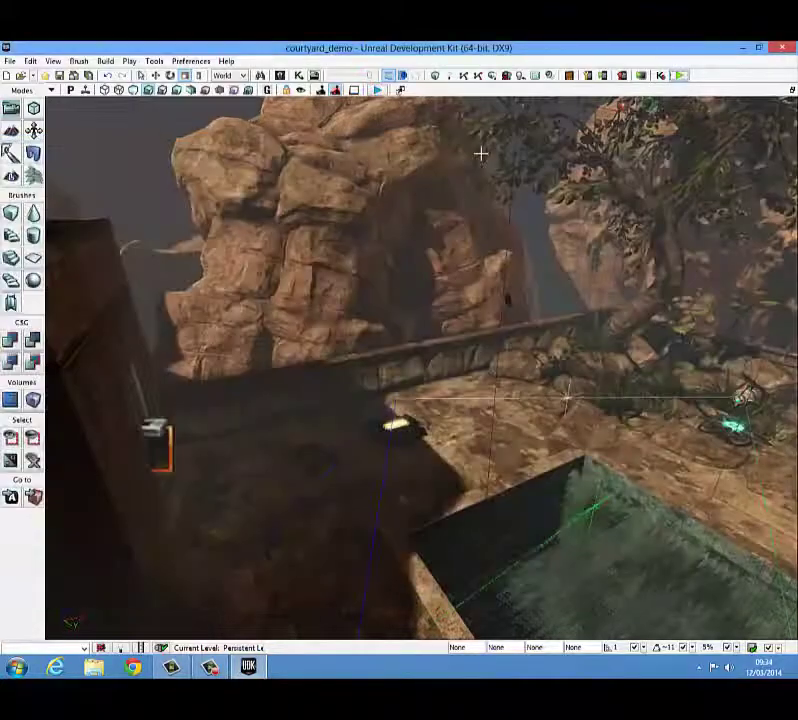
right_drag(566, 398, 588, 386)
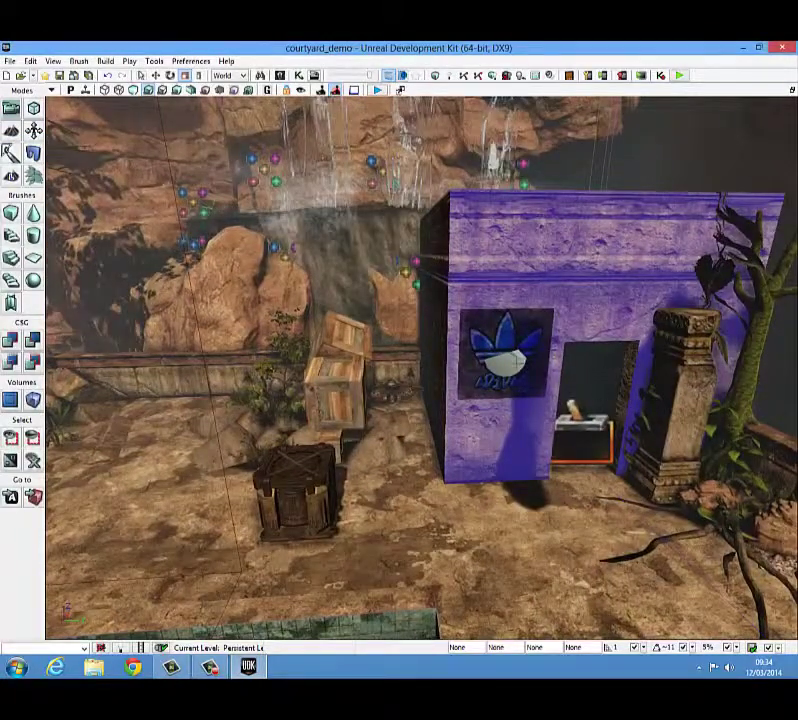